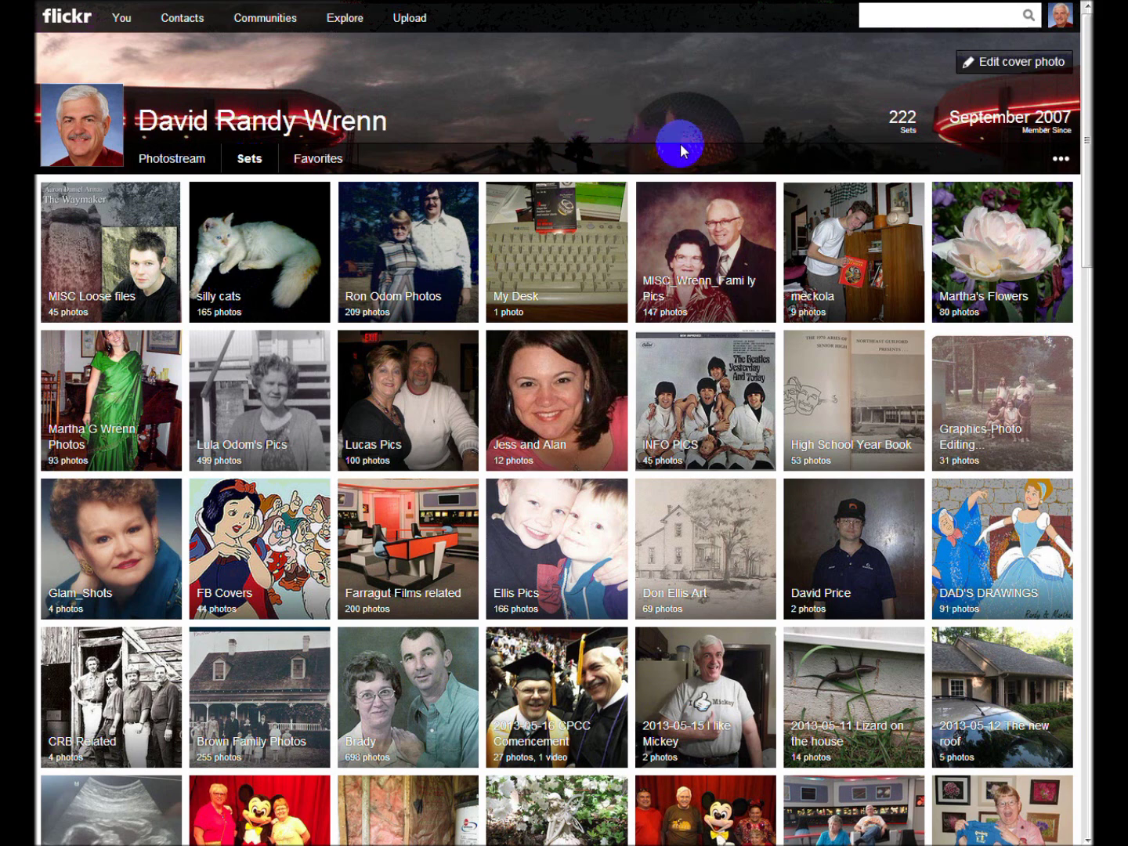
# Browse the photo sets page, then go to Flickr's upload page for new photos
pyautogui.scroll(-10, 735, 258)
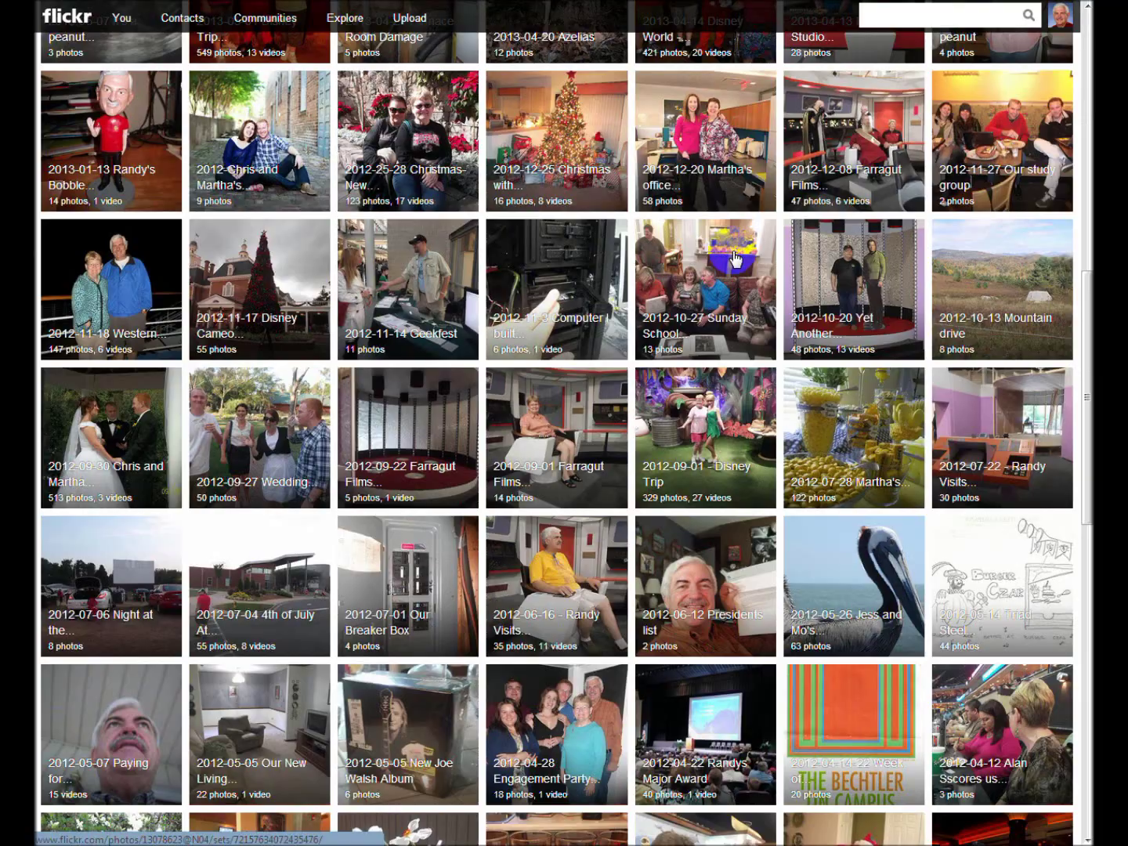
pyautogui.scroll(-10, 734, 258)
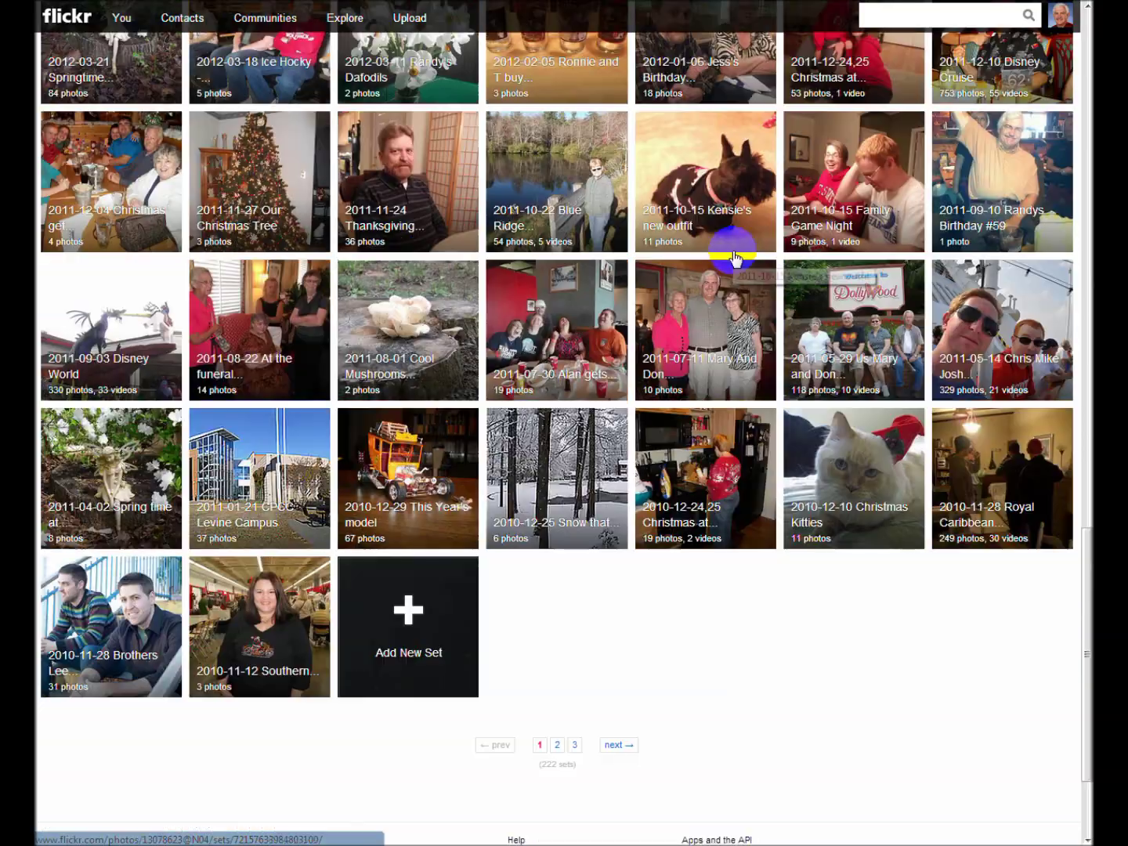
pyautogui.scroll(20, 735, 257)
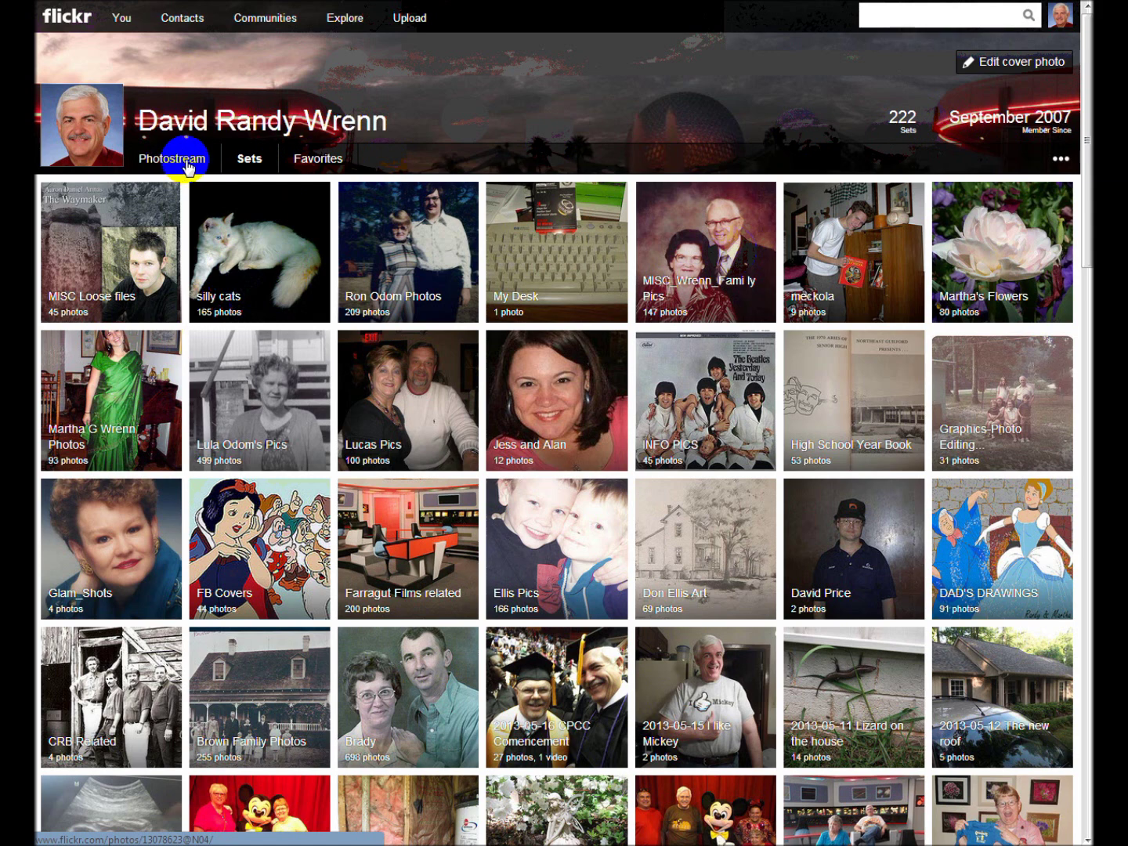
pyautogui.moveTo(122, 15)
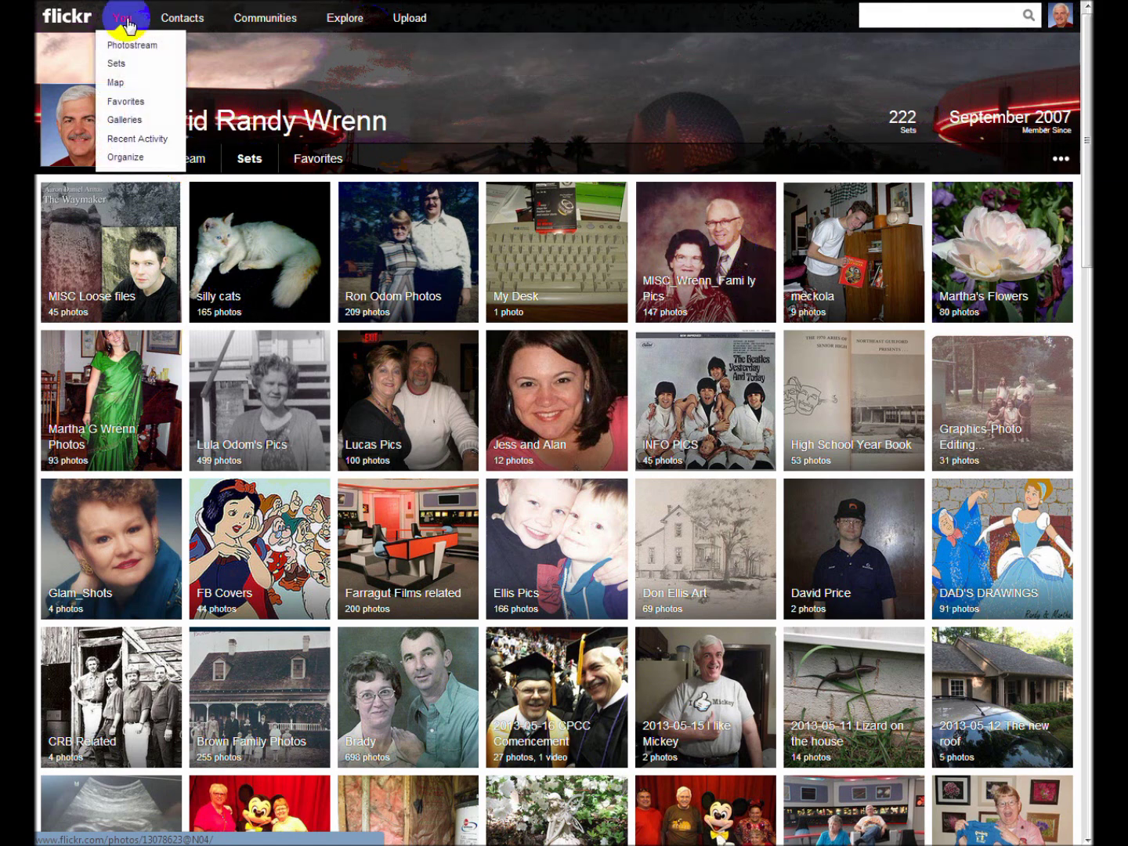
pyautogui.click(130, 66)
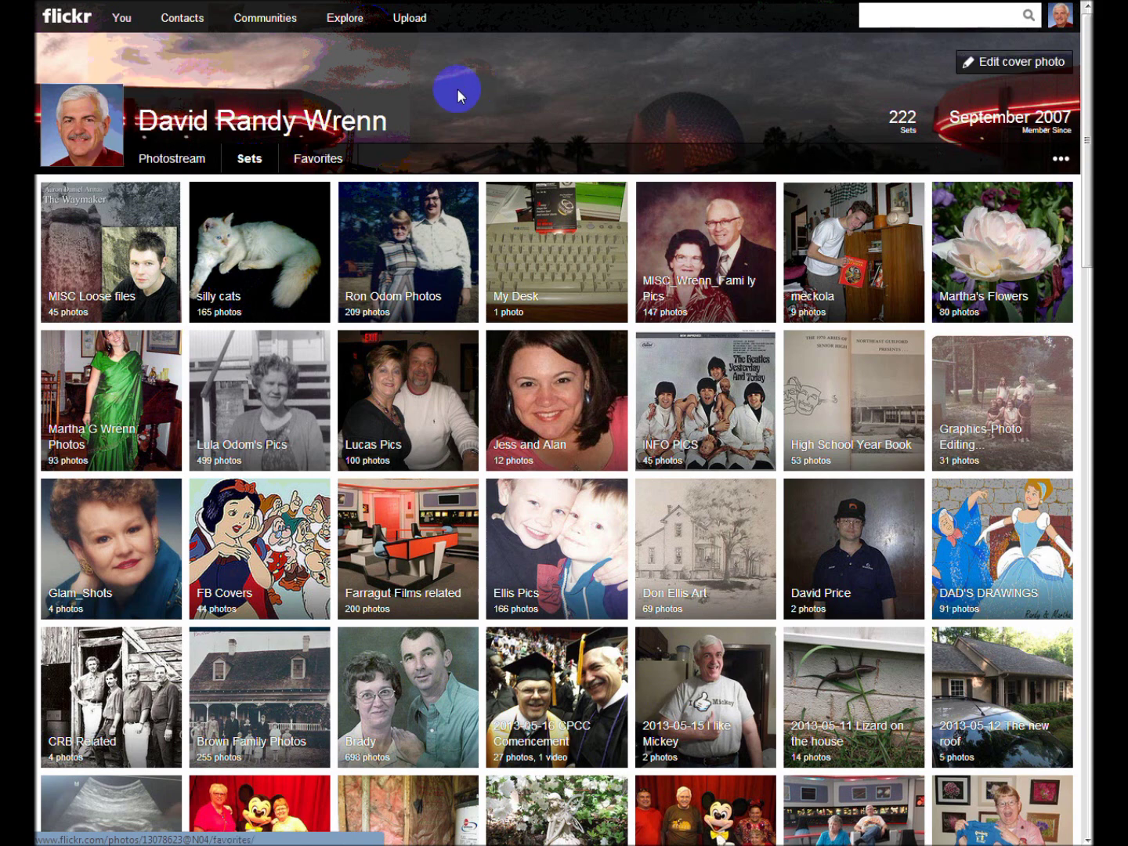
pyautogui.click(255, 166)
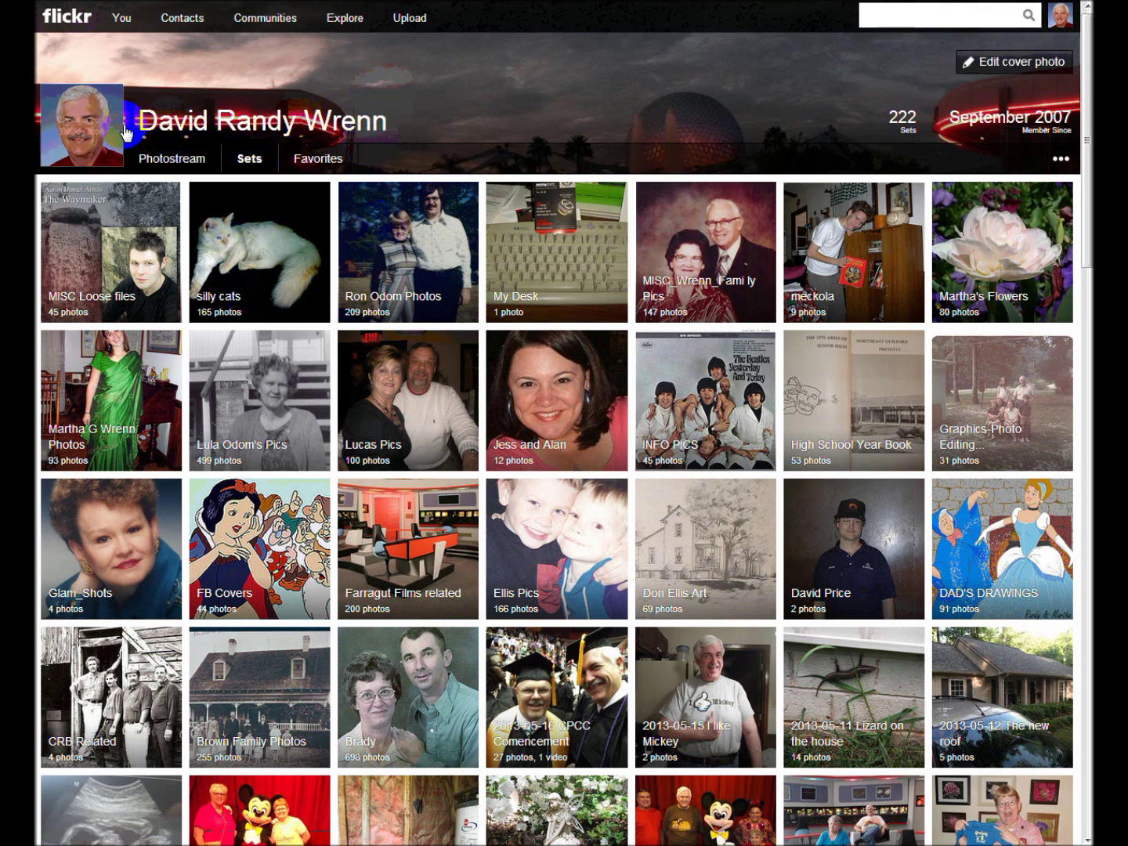
pyautogui.click(168, 160)
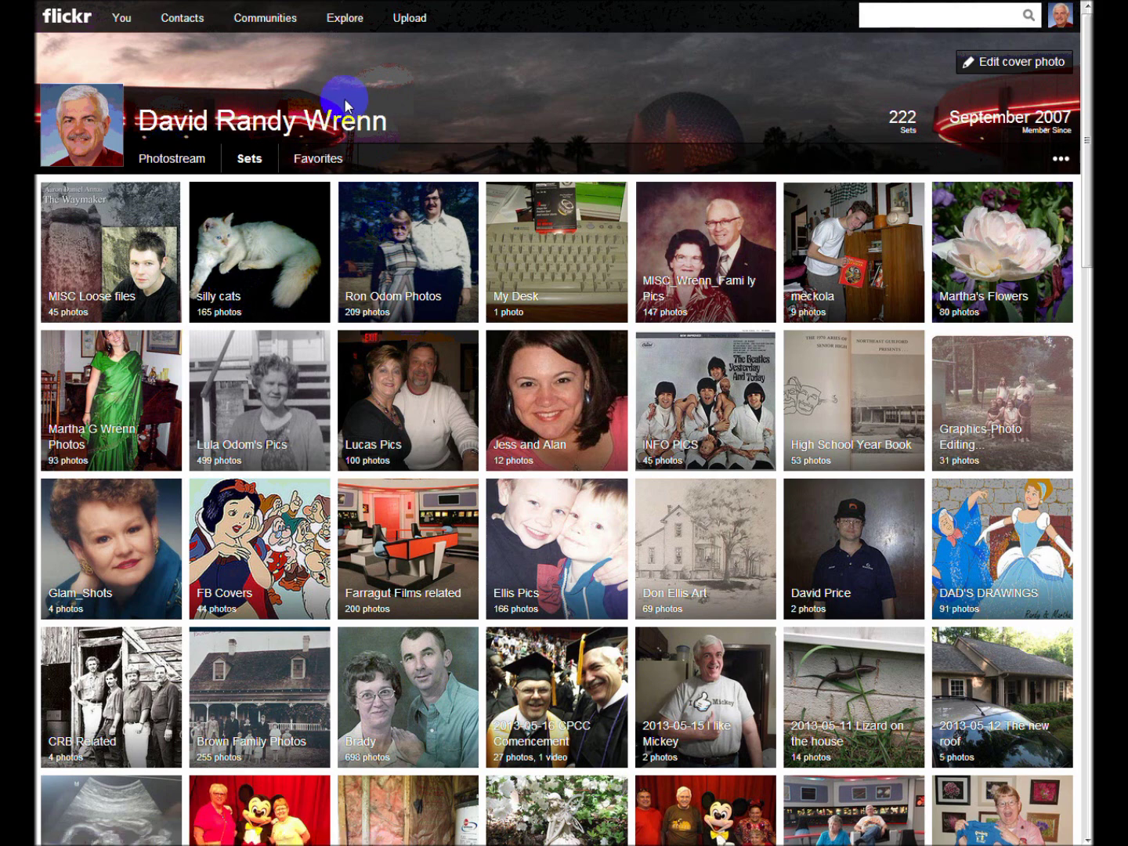
pyautogui.click(413, 28)
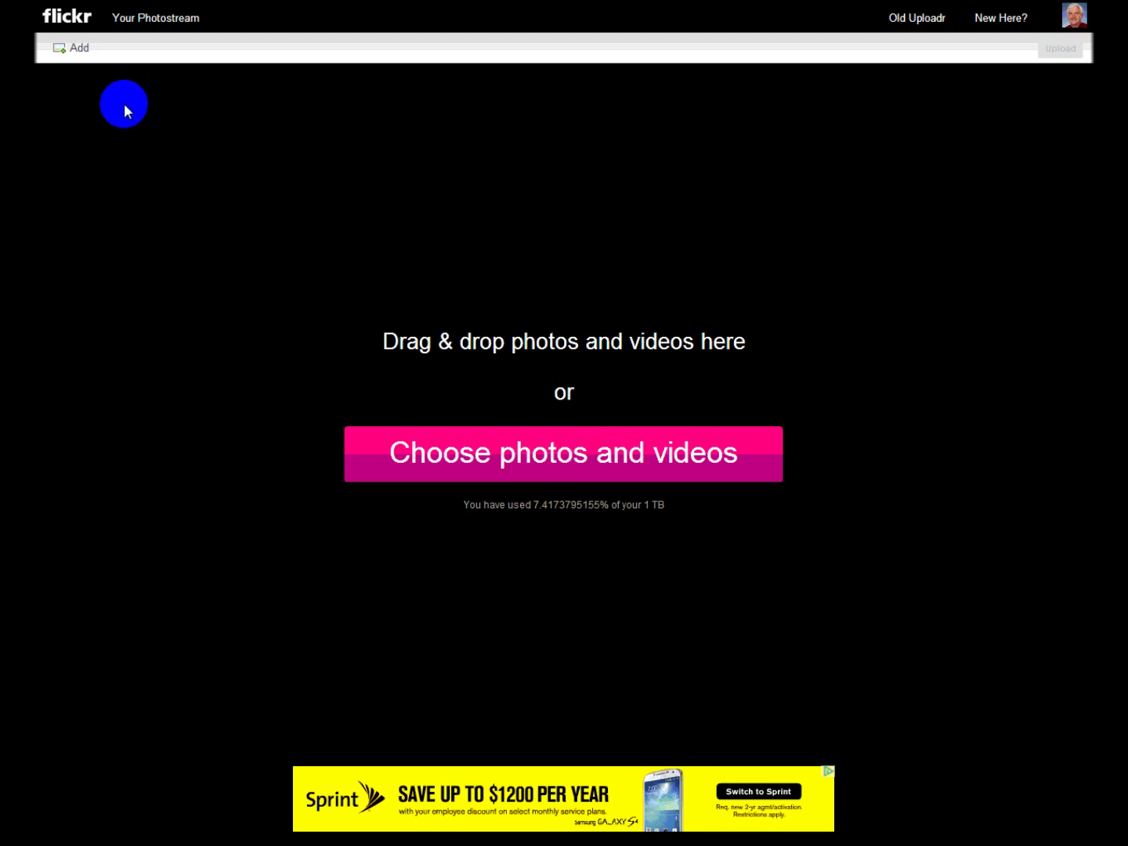
# Browse the file picker to the PICS folder on My Book (S:), down to the 2013 folders
pyautogui.click(77, 48)
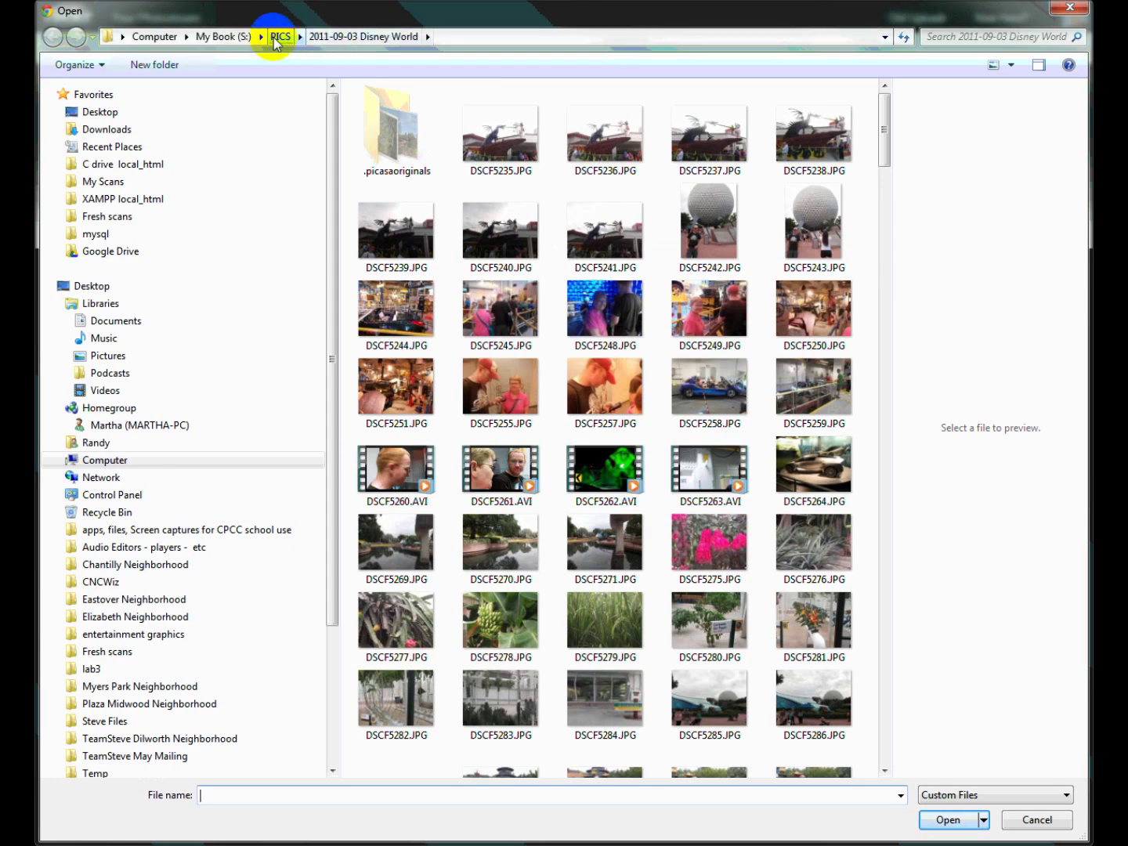
pyautogui.click(279, 36)
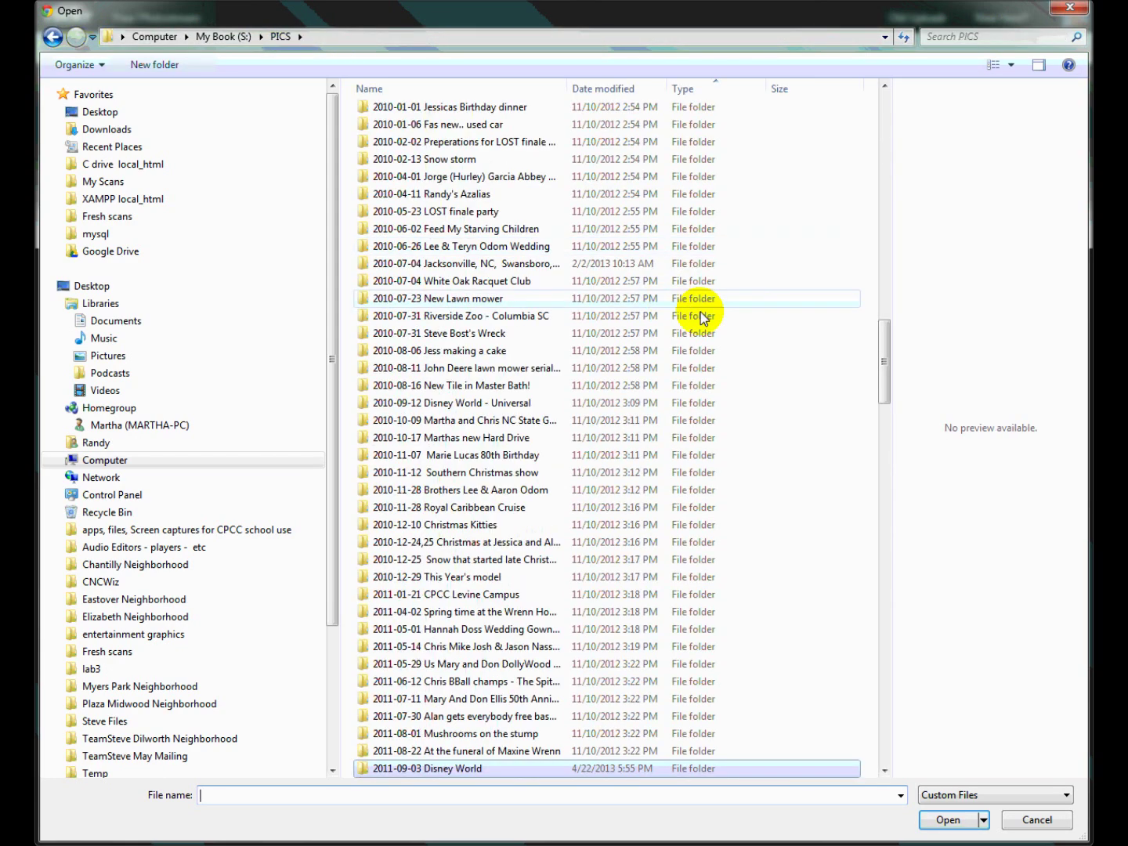
pyautogui.moveTo(885, 358); pyautogui.dragTo(885, 529)
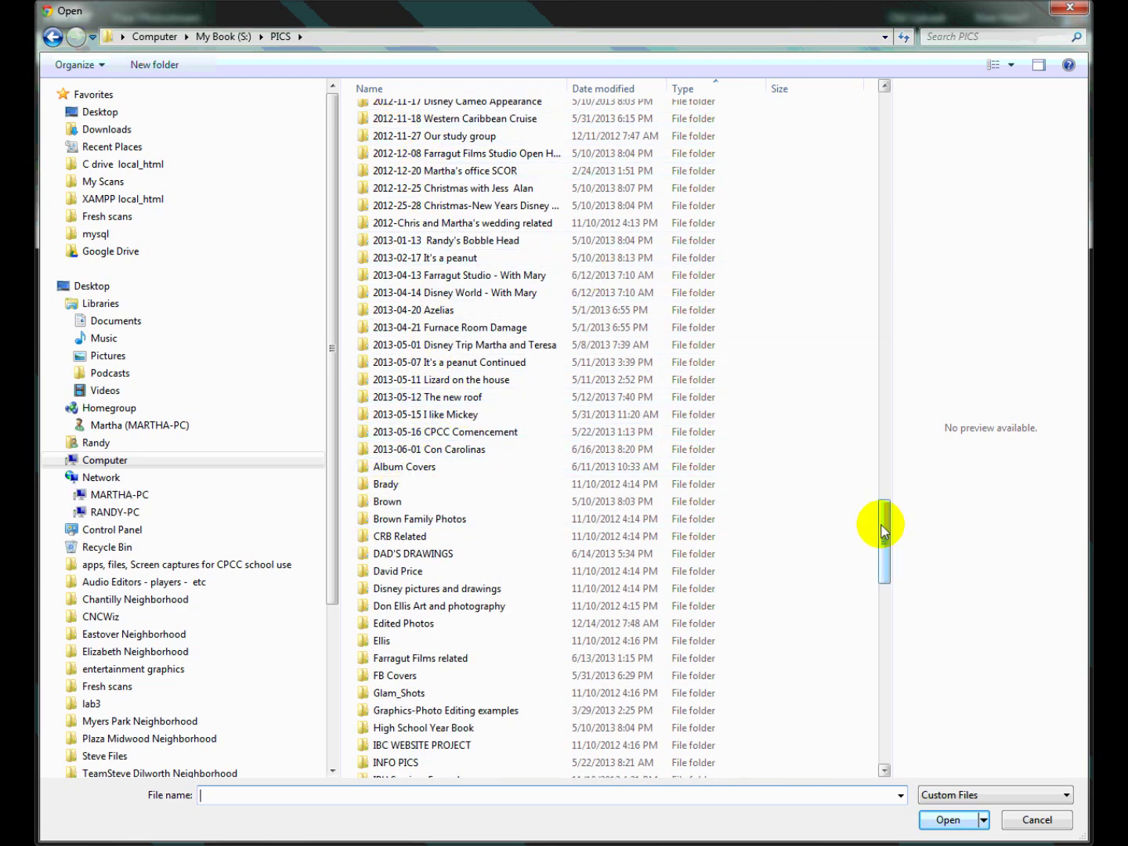
pyautogui.moveTo(879, 522); pyautogui.dragTo(871, 413)
pyautogui.click(611, 360)
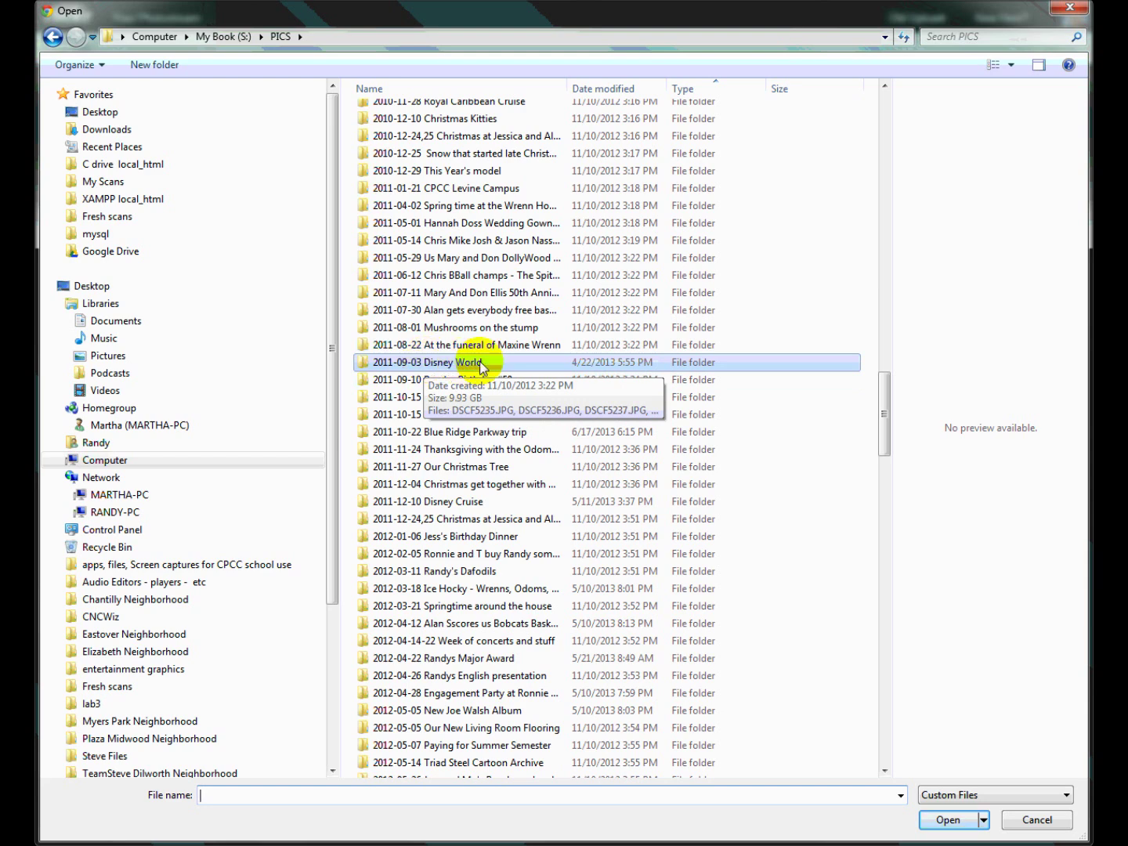
pyautogui.moveTo(882, 383); pyautogui.dragTo(870, 520)
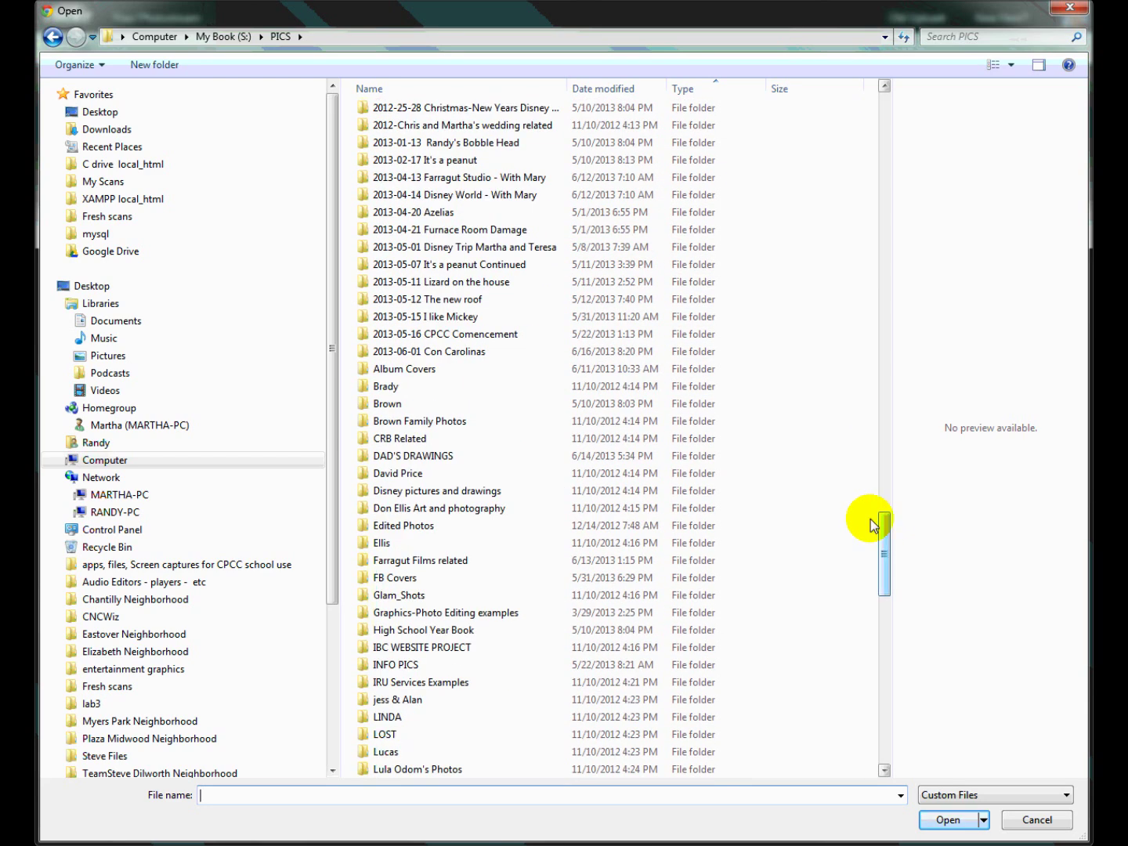
# Open the 2013-06-01 Con Carolinas folder and send all 15 JPGs to the uploader
pyautogui.click(451, 354)
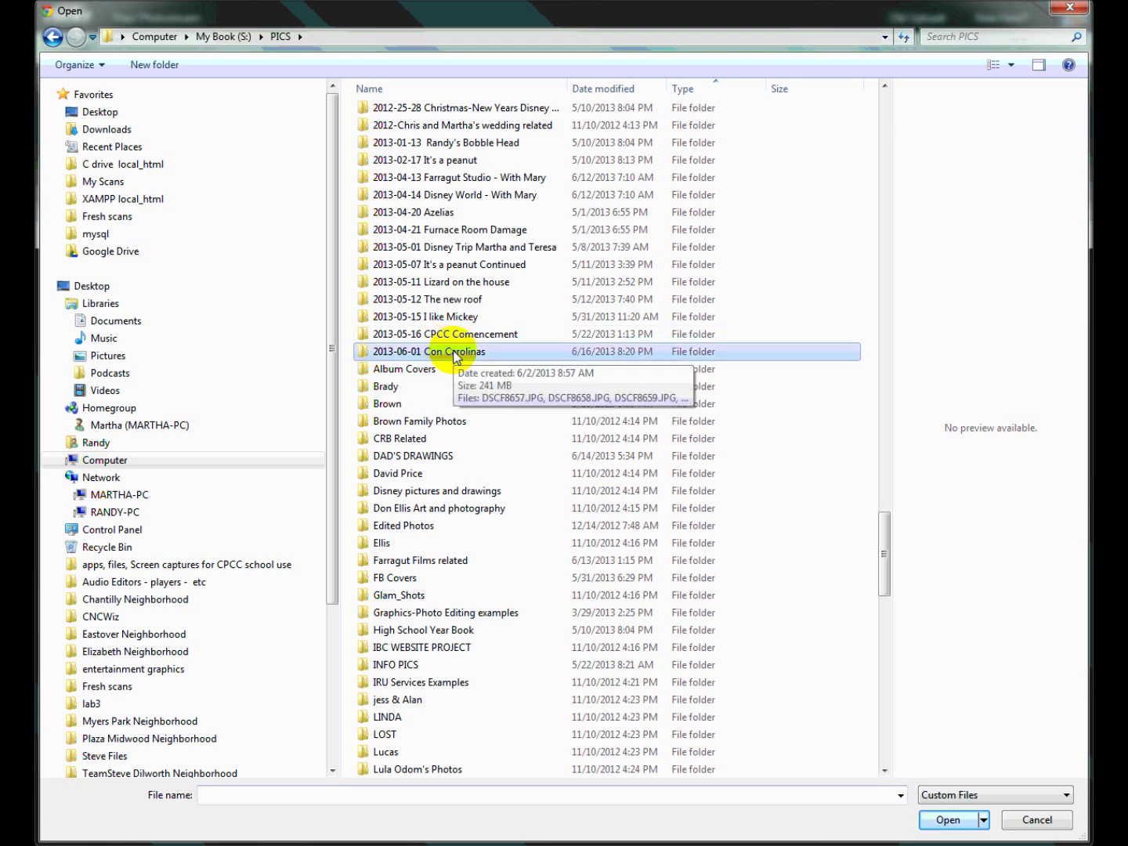
pyautogui.click(455, 353)
pyautogui.hotkey('ctrl', 'c')
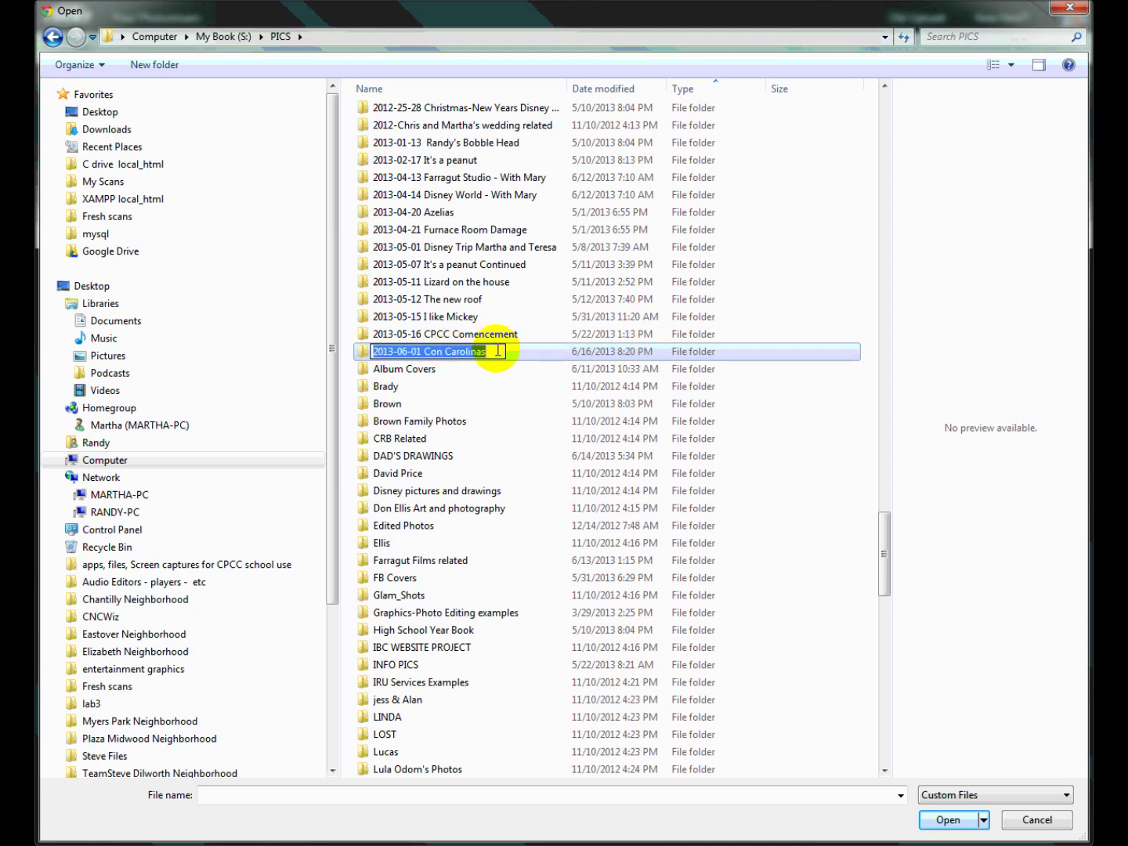
pyautogui.rightClick(470, 355)
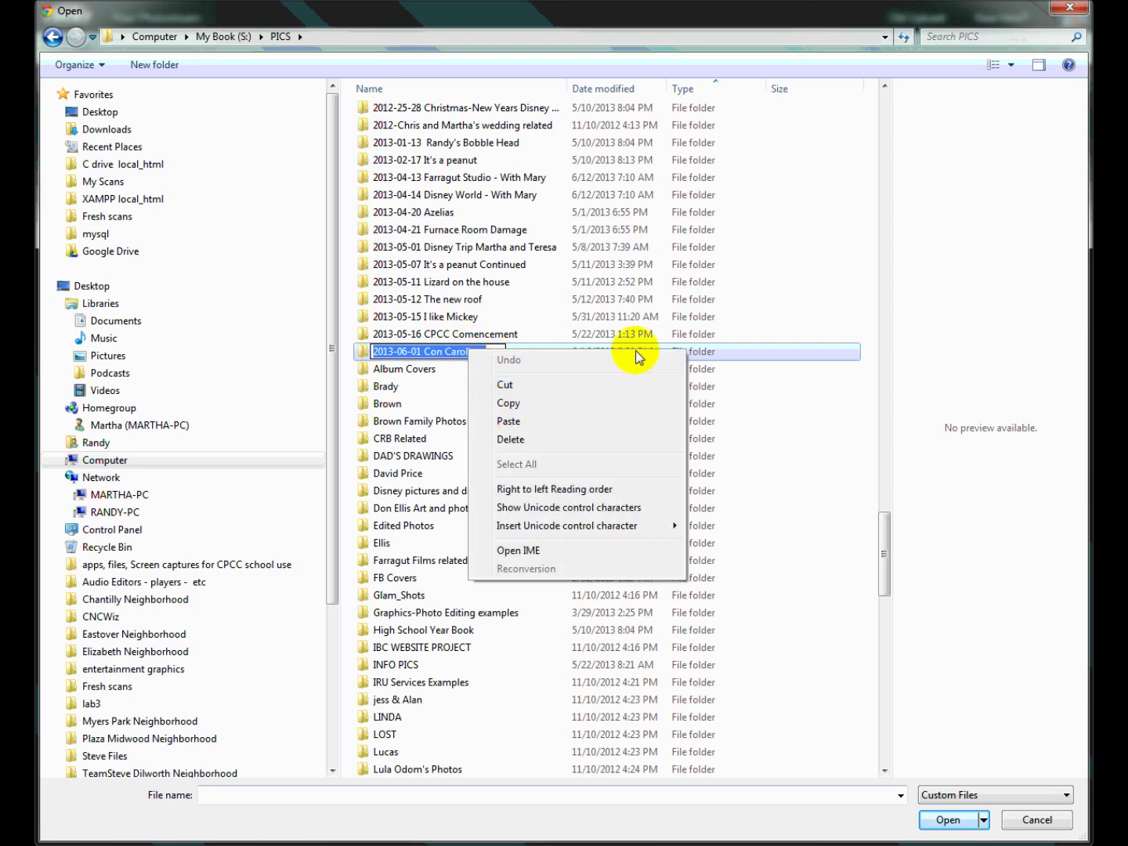
pyautogui.click(744, 352)
pyautogui.doubleClick(510, 353)
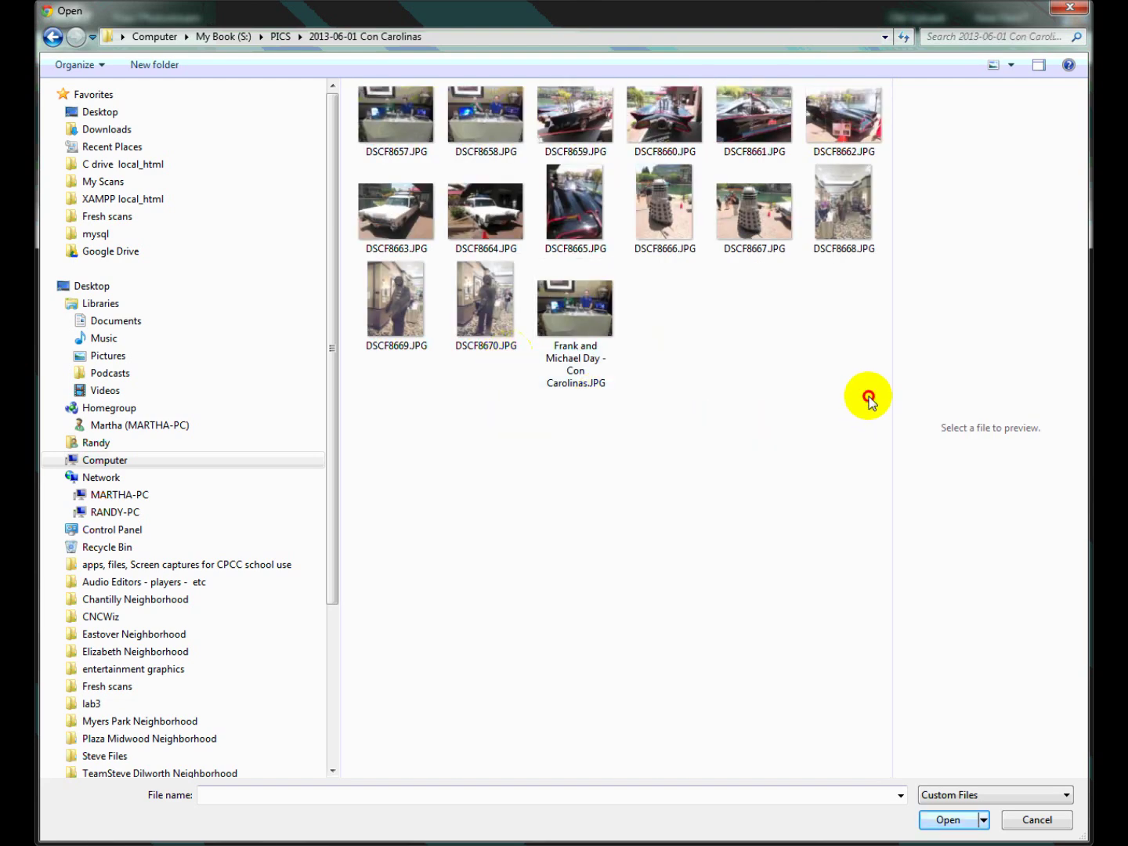
pyautogui.moveTo(869, 396); pyautogui.dragTo(380, 89)
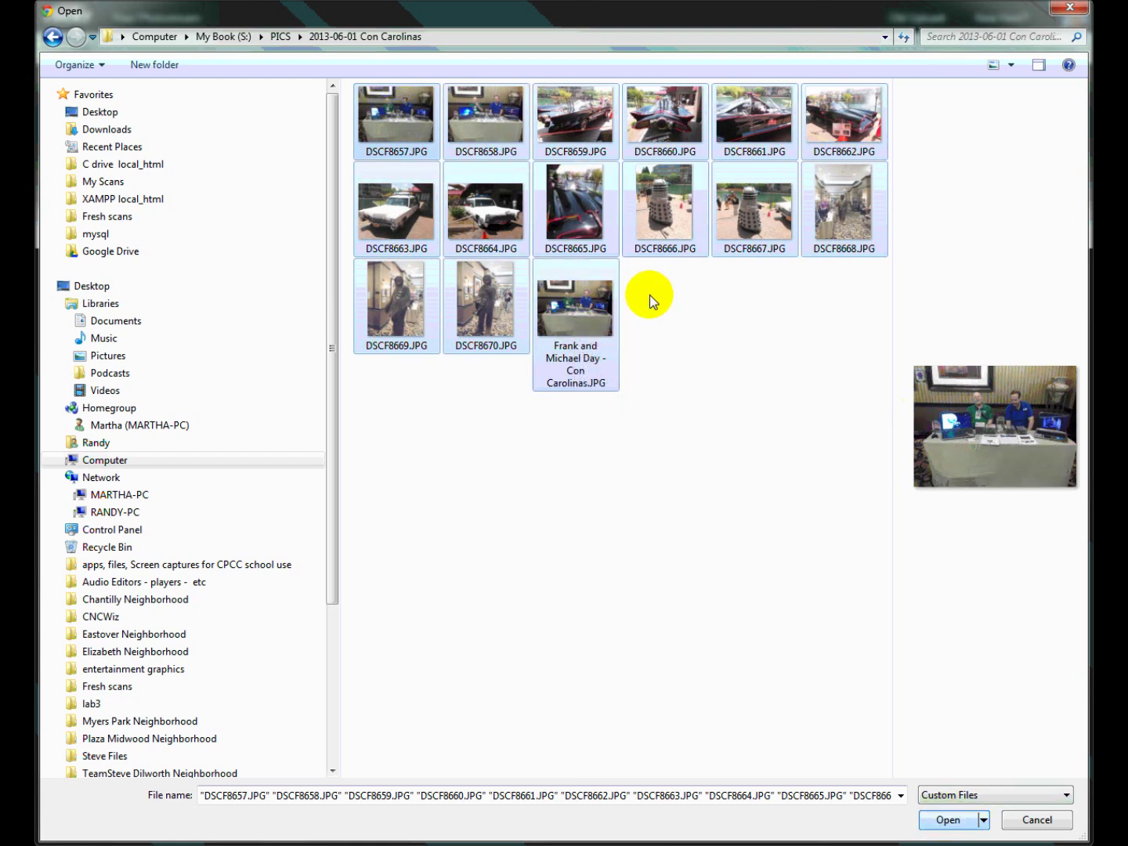
pyautogui.click(950, 819)
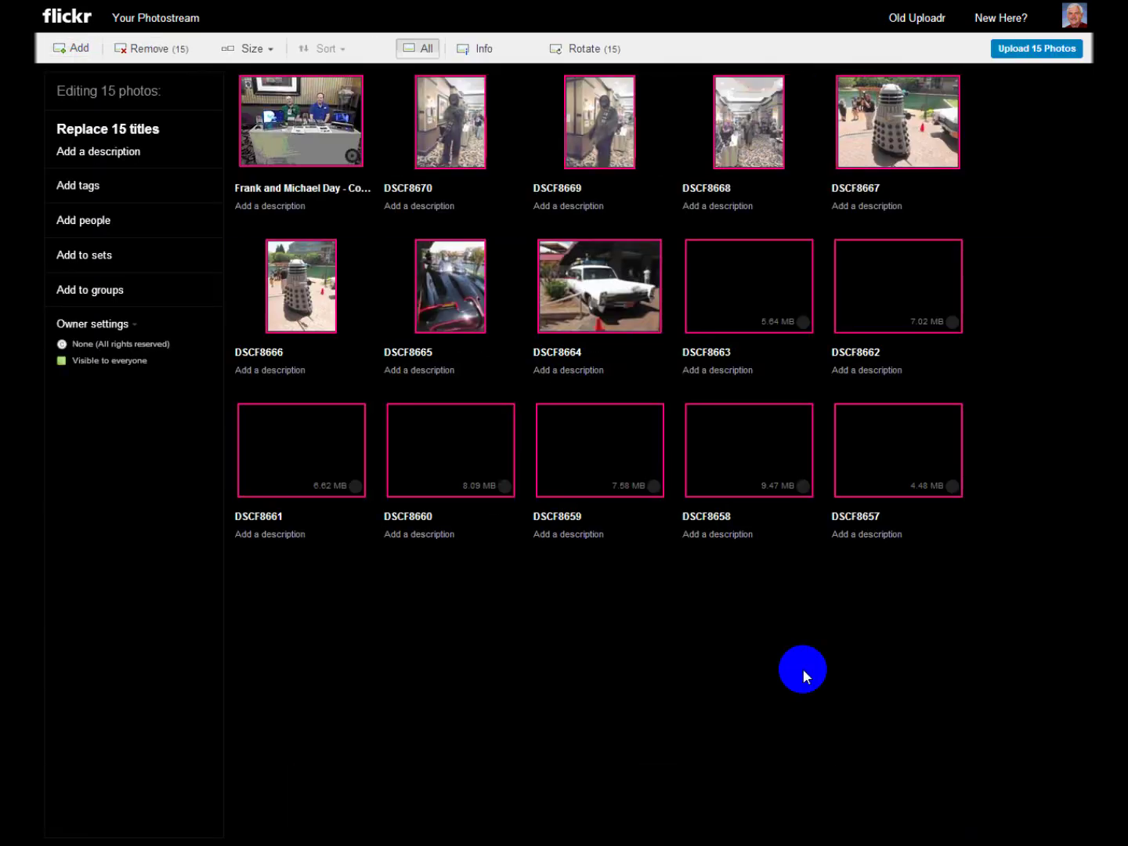
# Create a new set named '2013-06-01 Con Carolinas' for the uploading photos
pyautogui.click(81, 256)
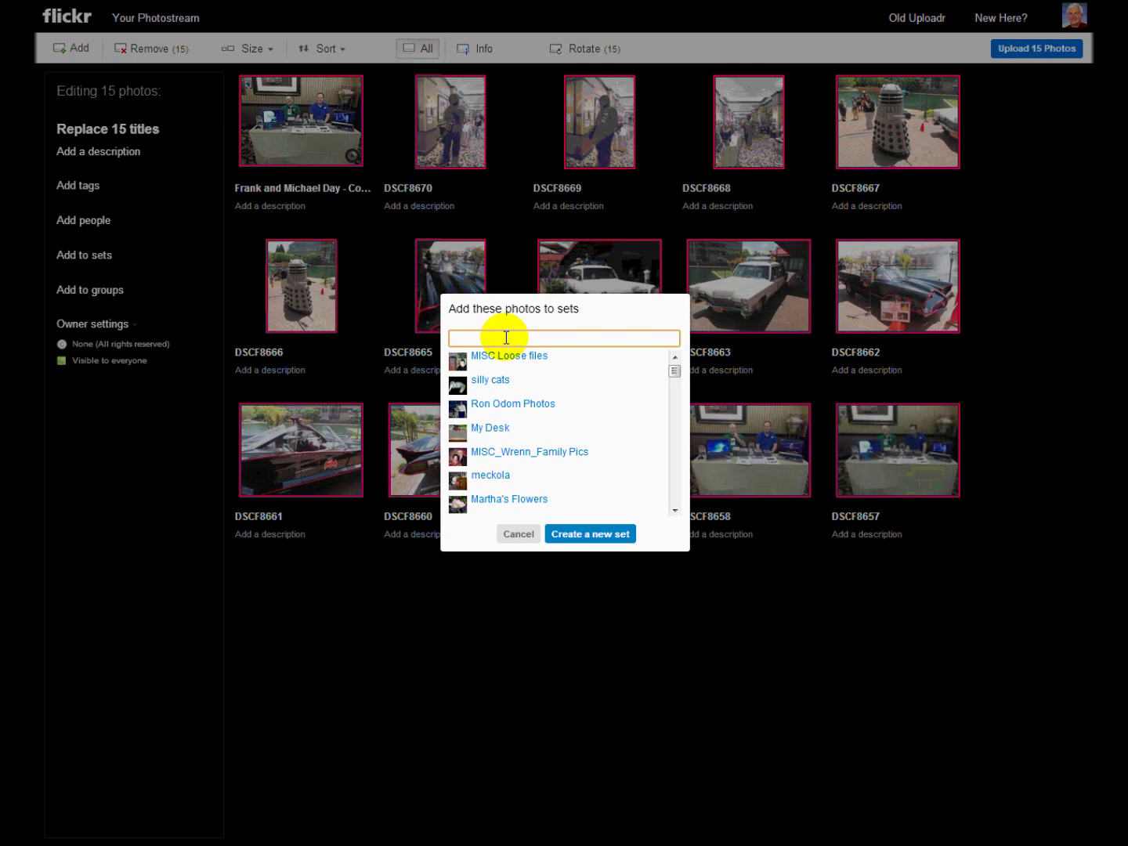
pyautogui.hotkey('ctrl', 'v')
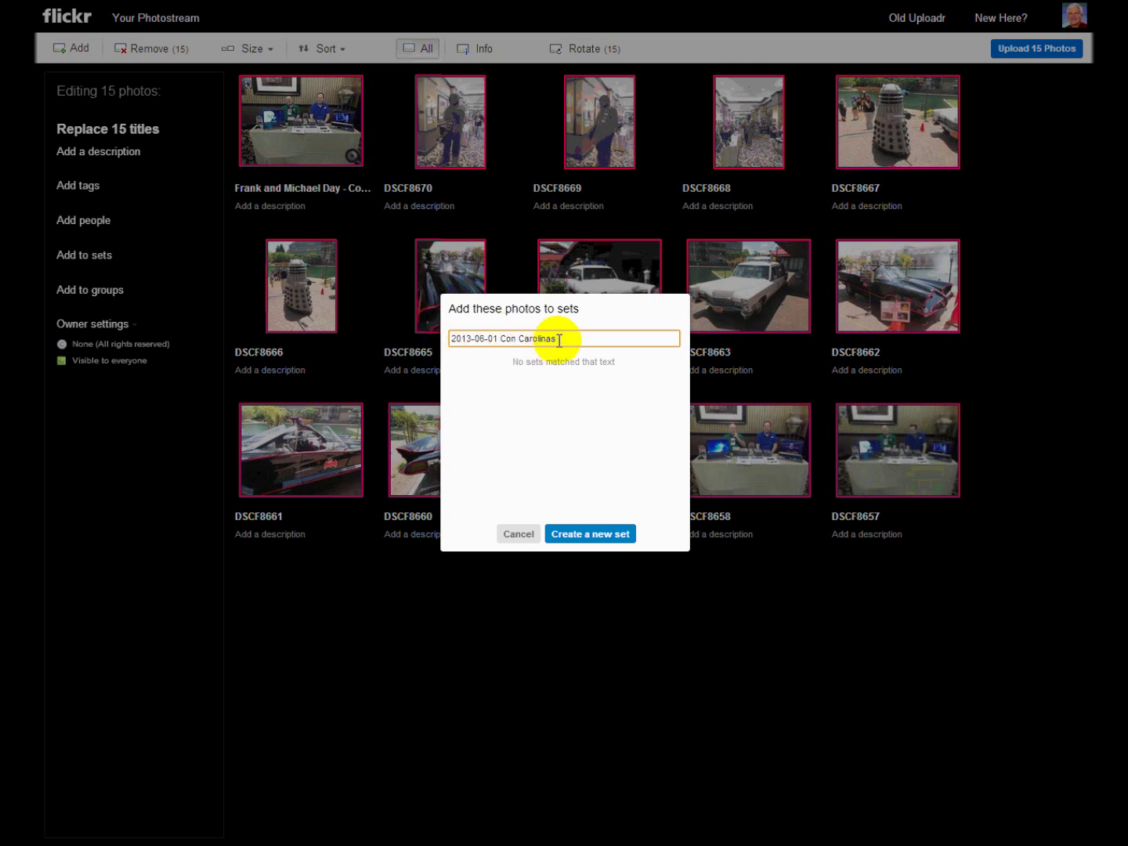
pyautogui.click(592, 538)
pyautogui.click(541, 473)
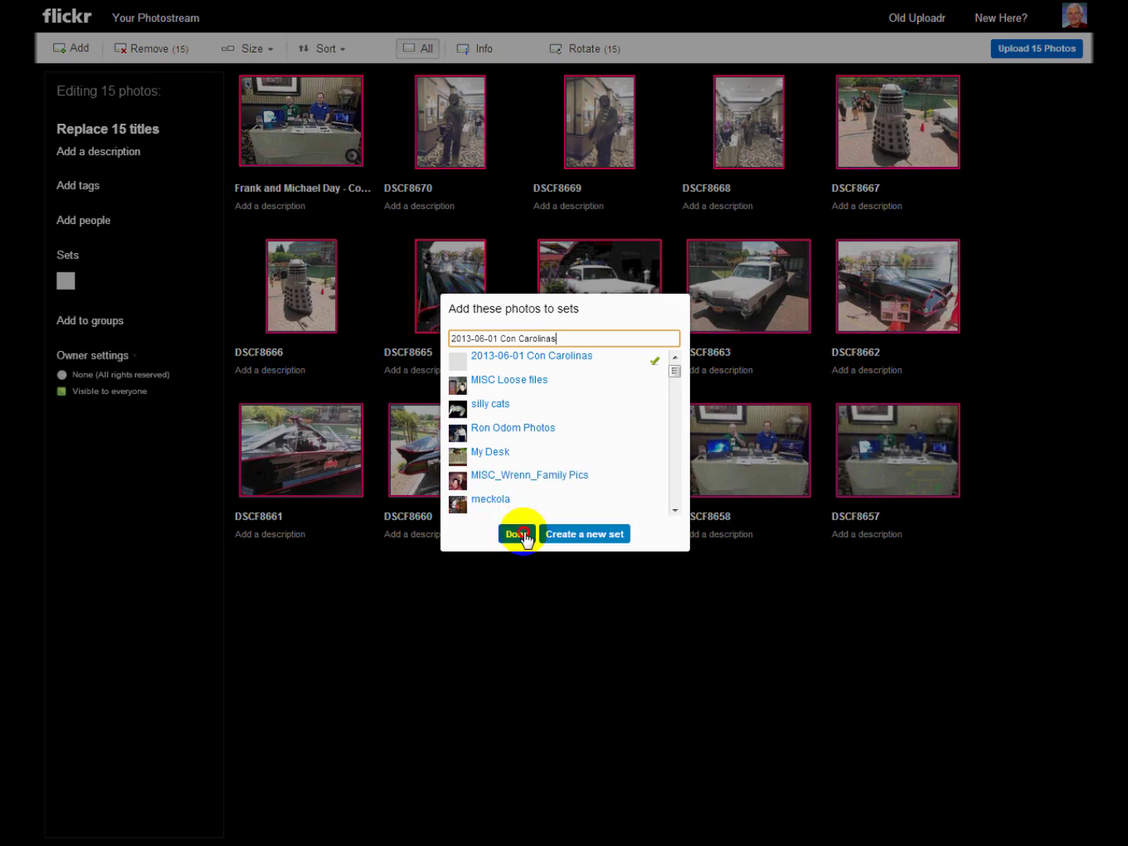
pyautogui.click(526, 535)
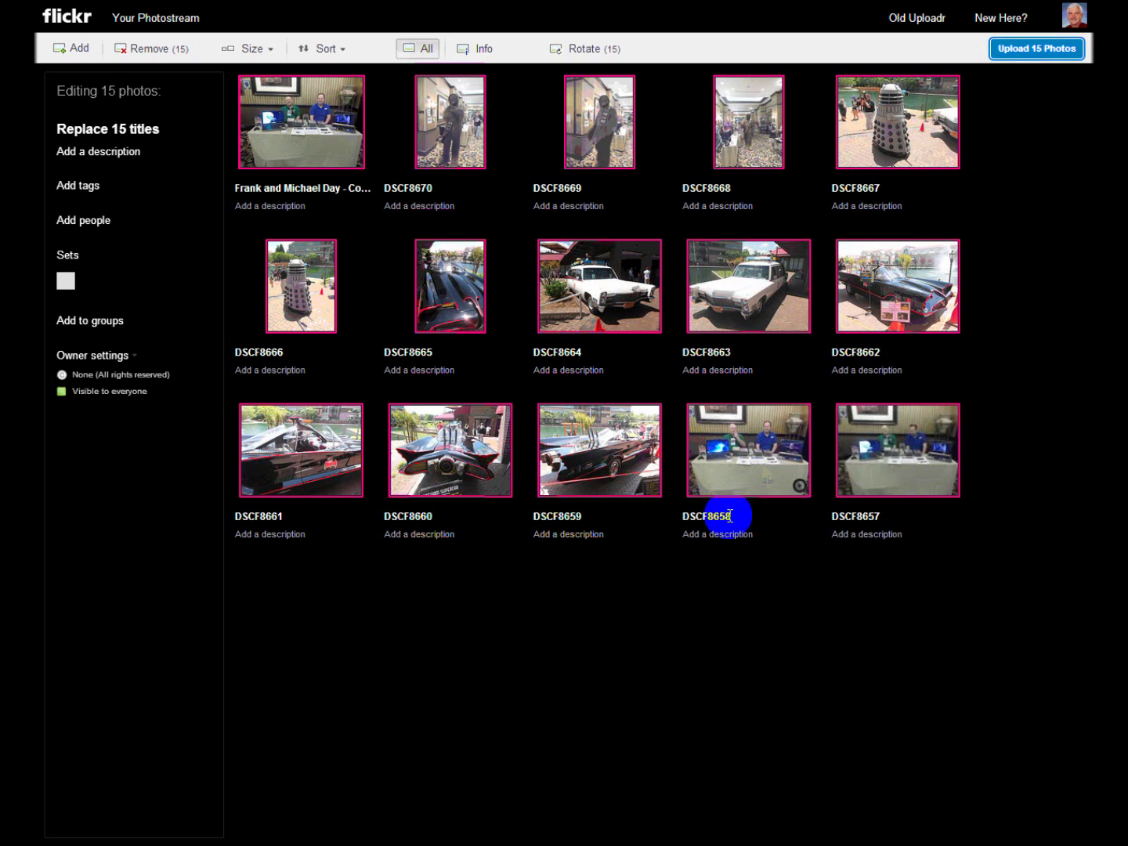
# Hide the file details shown on the photo thumbnails
pyautogui.click(470, 51)
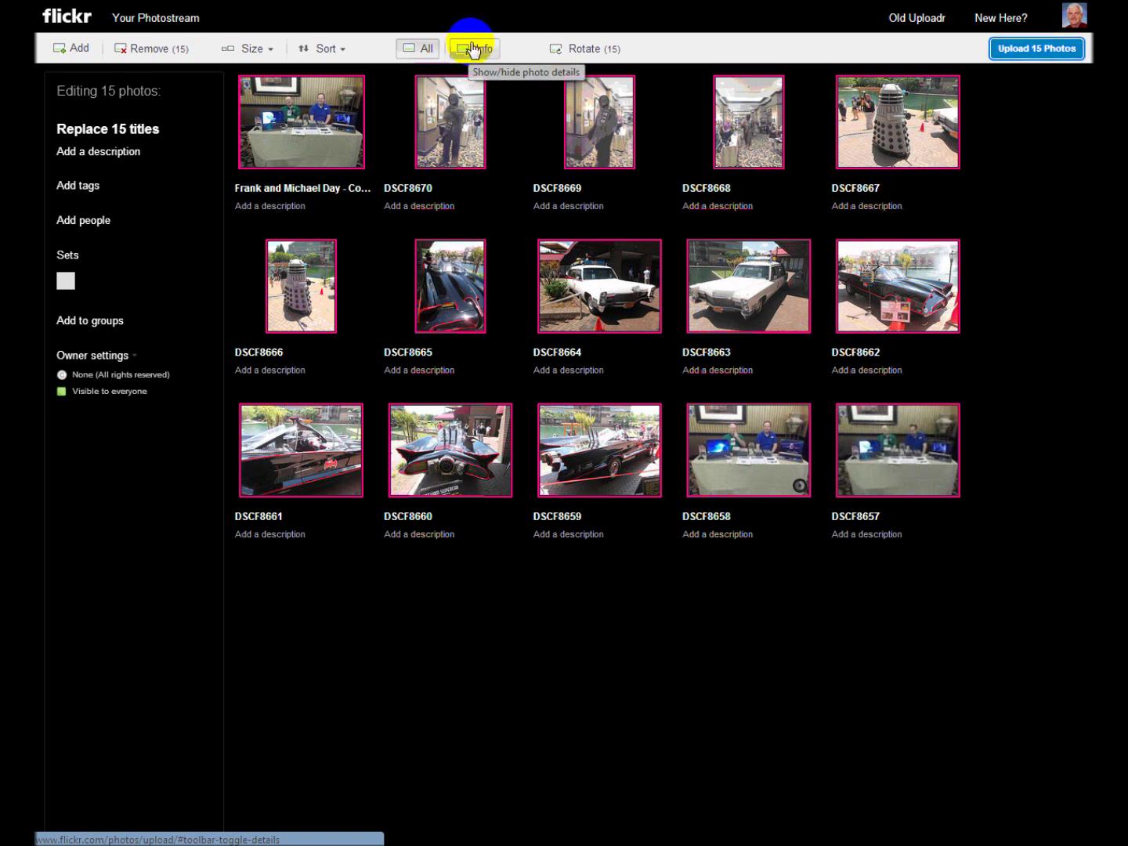
pyautogui.click(470, 53)
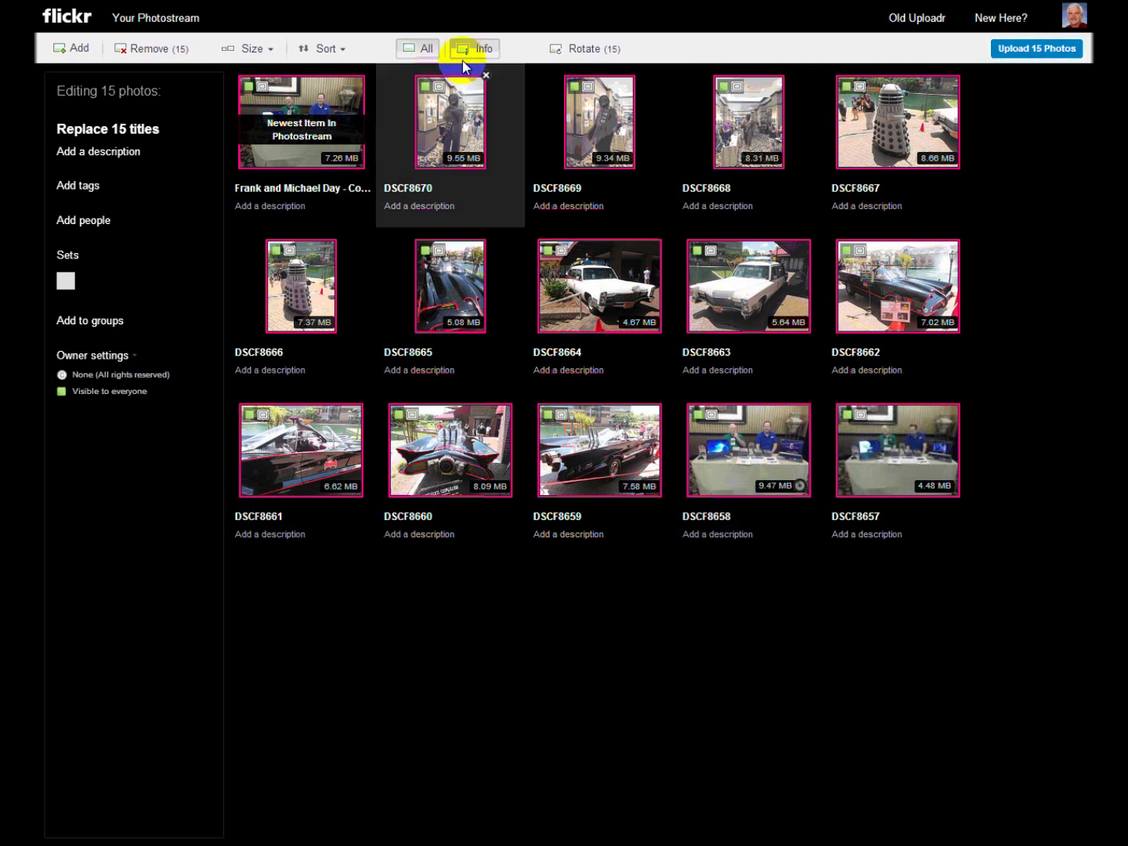
pyautogui.click(479, 48)
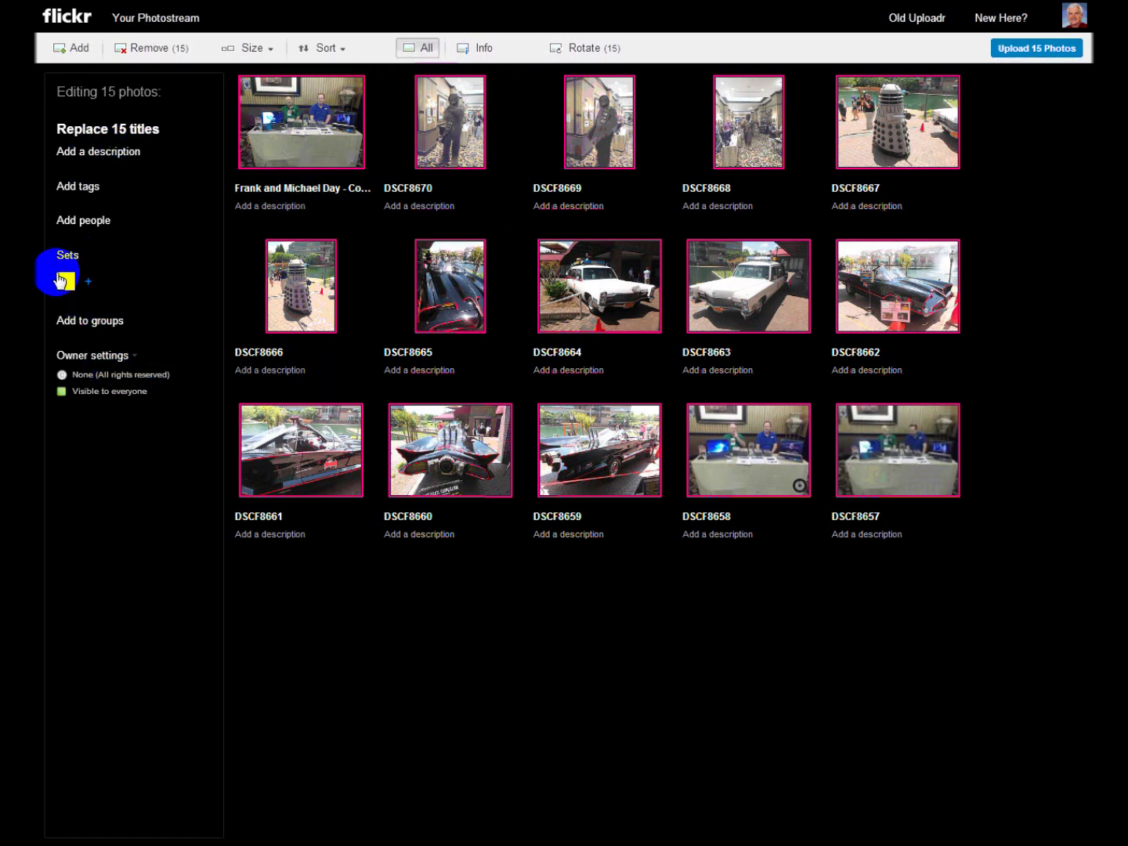
# Apply the 2013-06-01 Con Carolinas set to the photos and select the first photo
pyautogui.moveTo(69, 282)
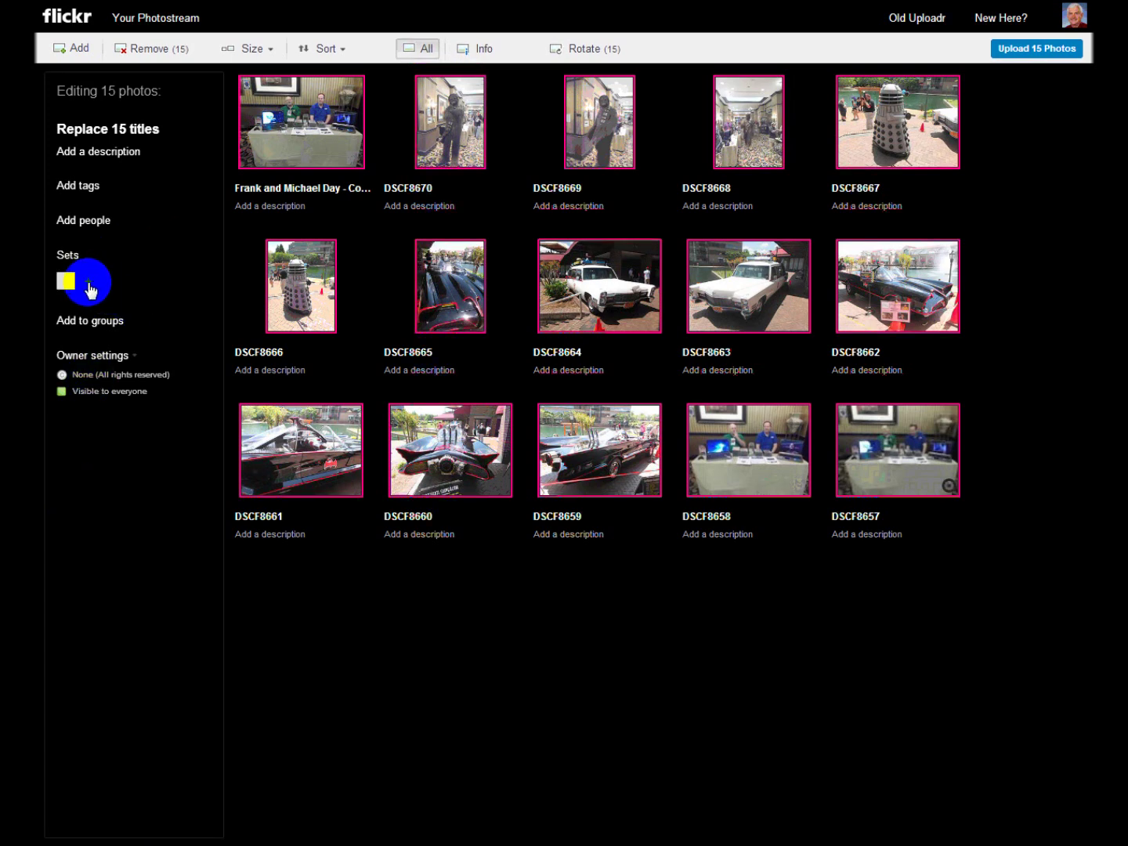
pyautogui.click(88, 286)
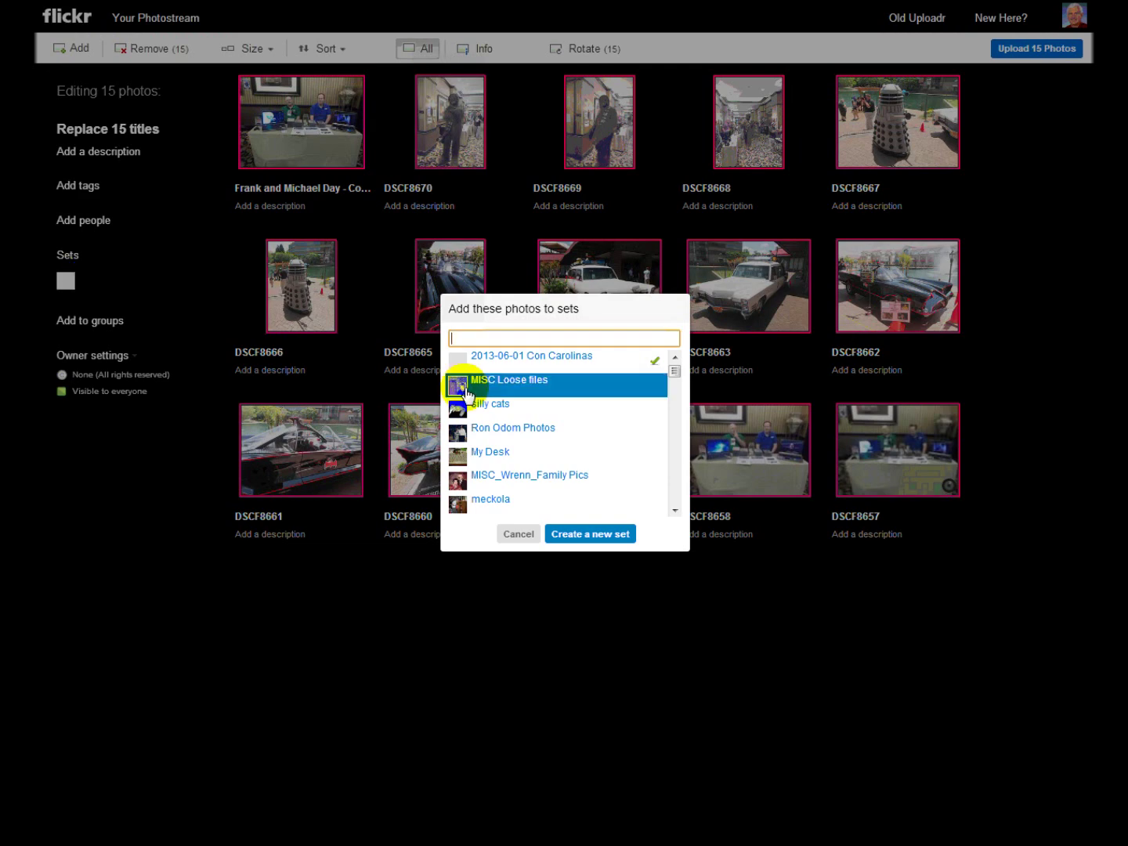
pyautogui.click(517, 387)
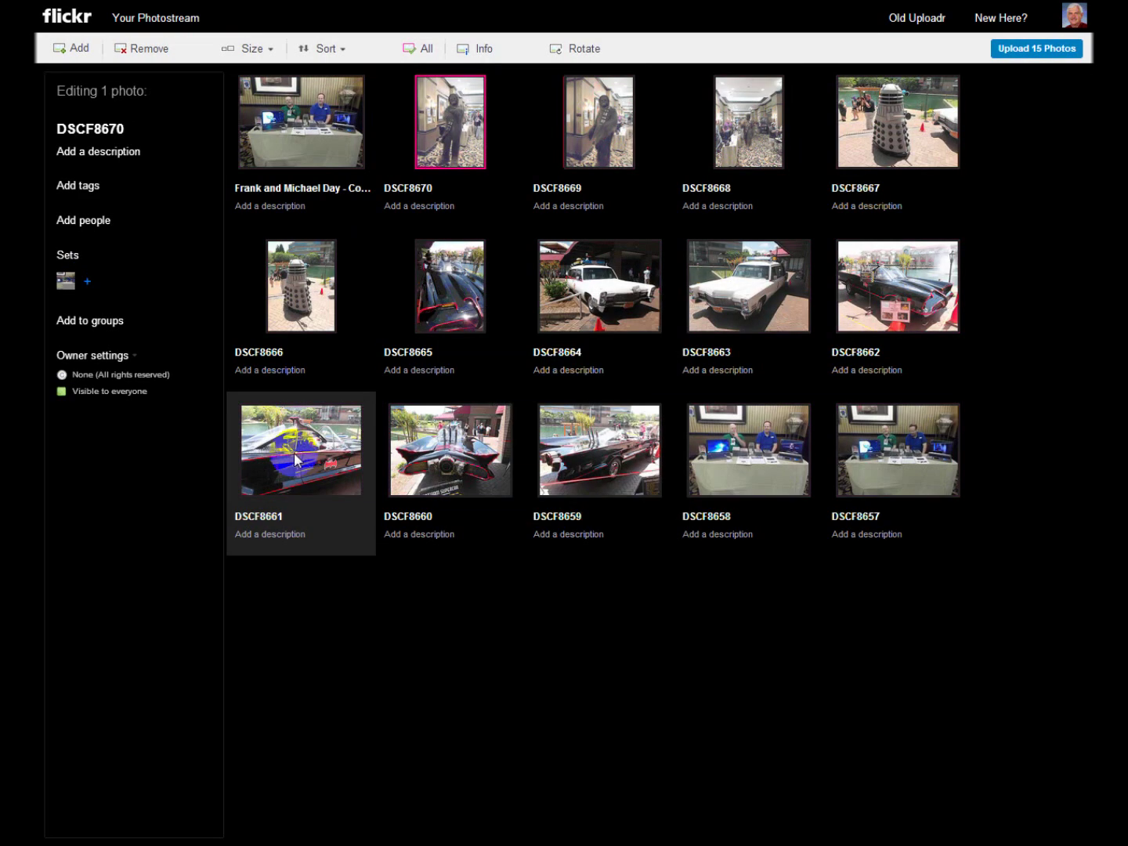
pyautogui.click(311, 123)
pyautogui.click(447, 154)
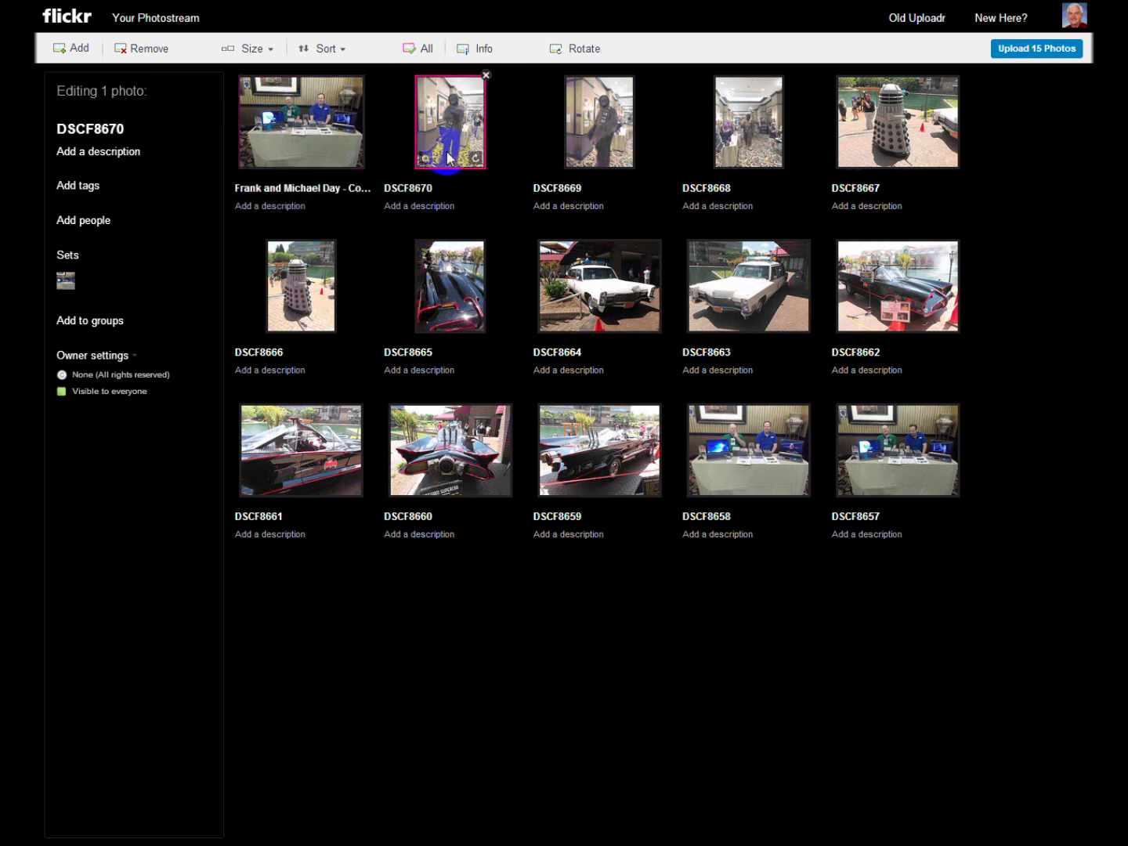
pyautogui.click(311, 122)
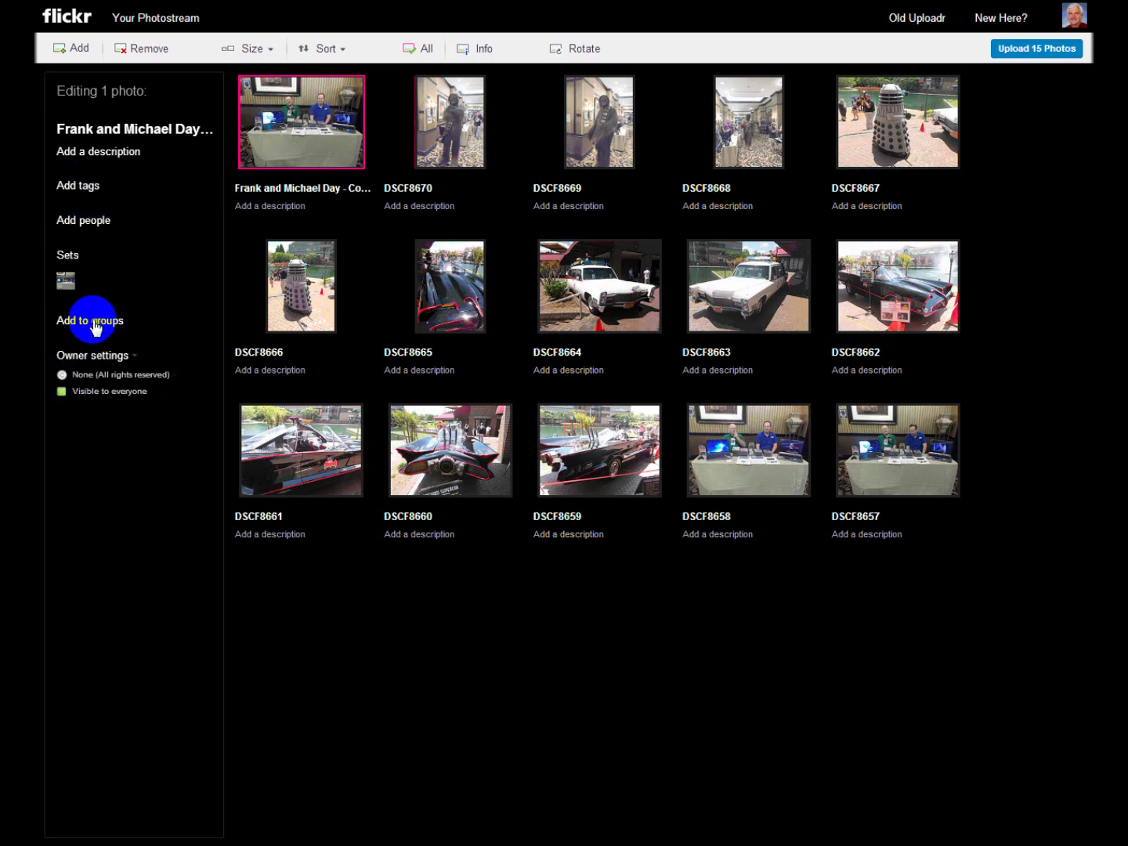
pyautogui.moveTo(89, 398)
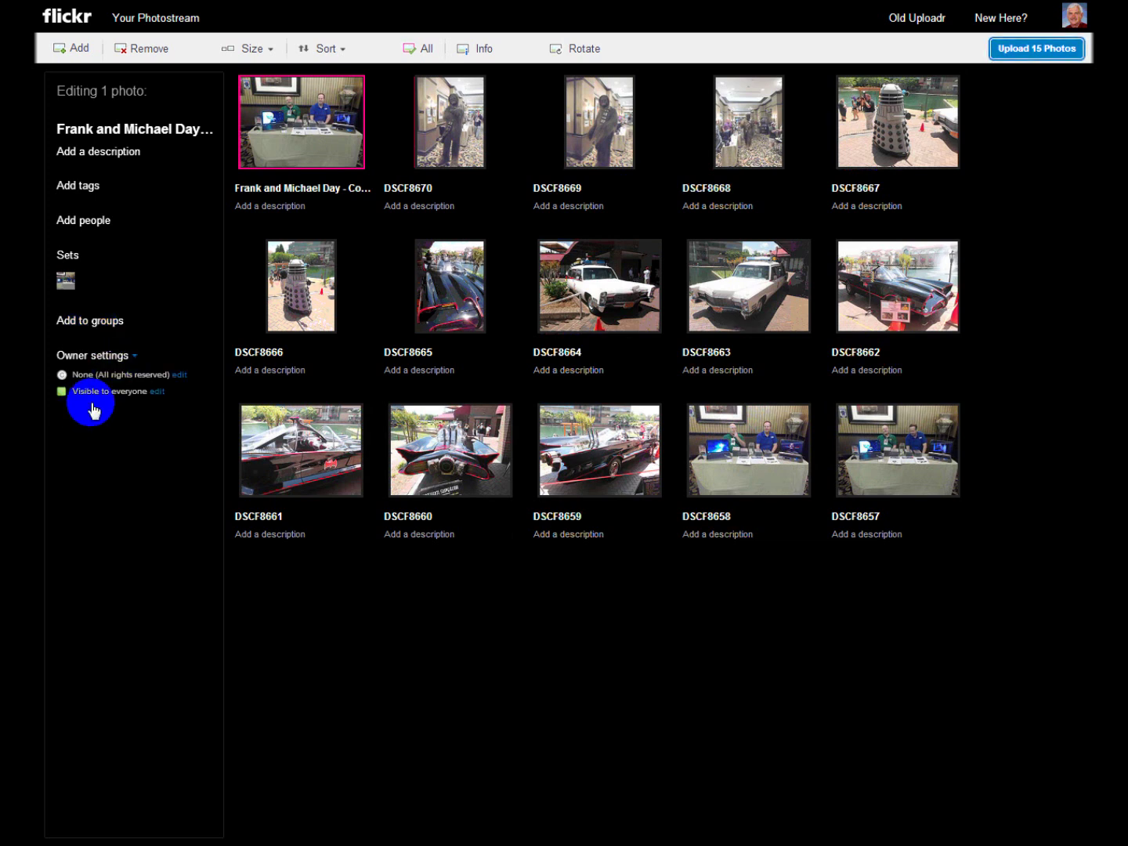
pyautogui.click(78, 376)
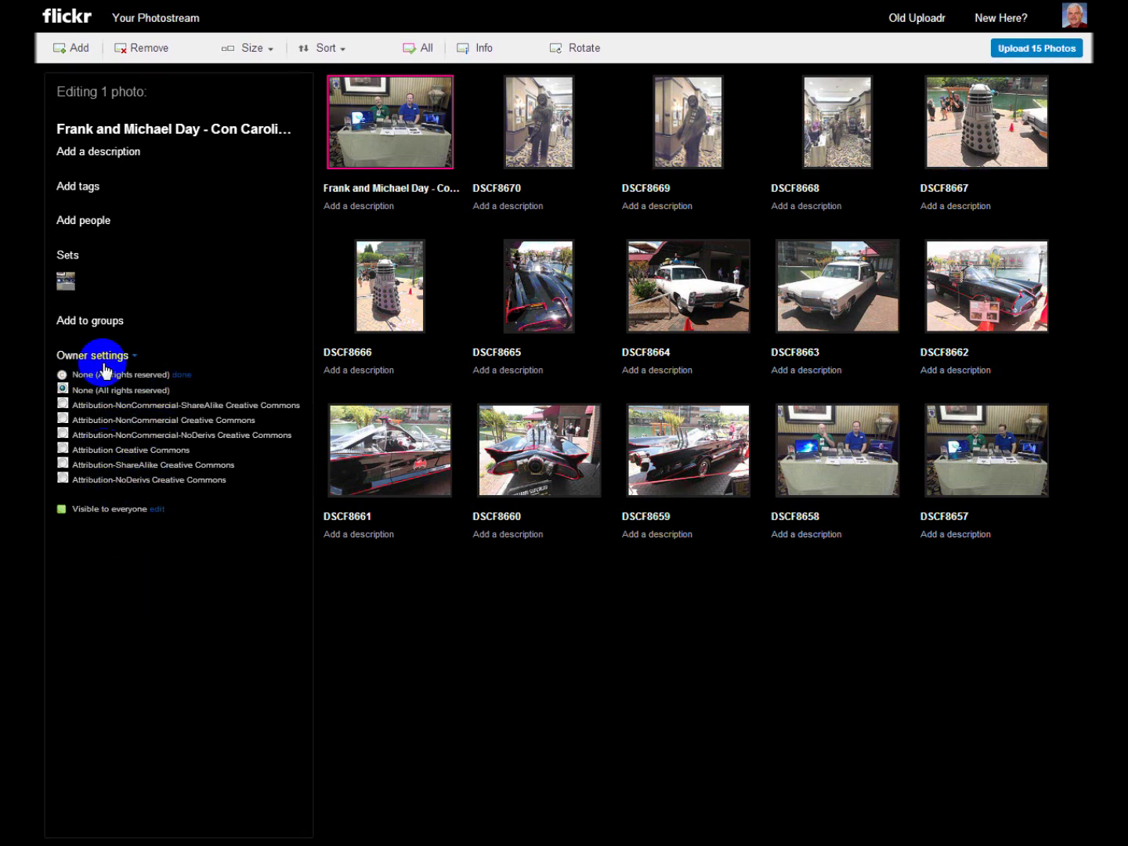
pyautogui.click(98, 389)
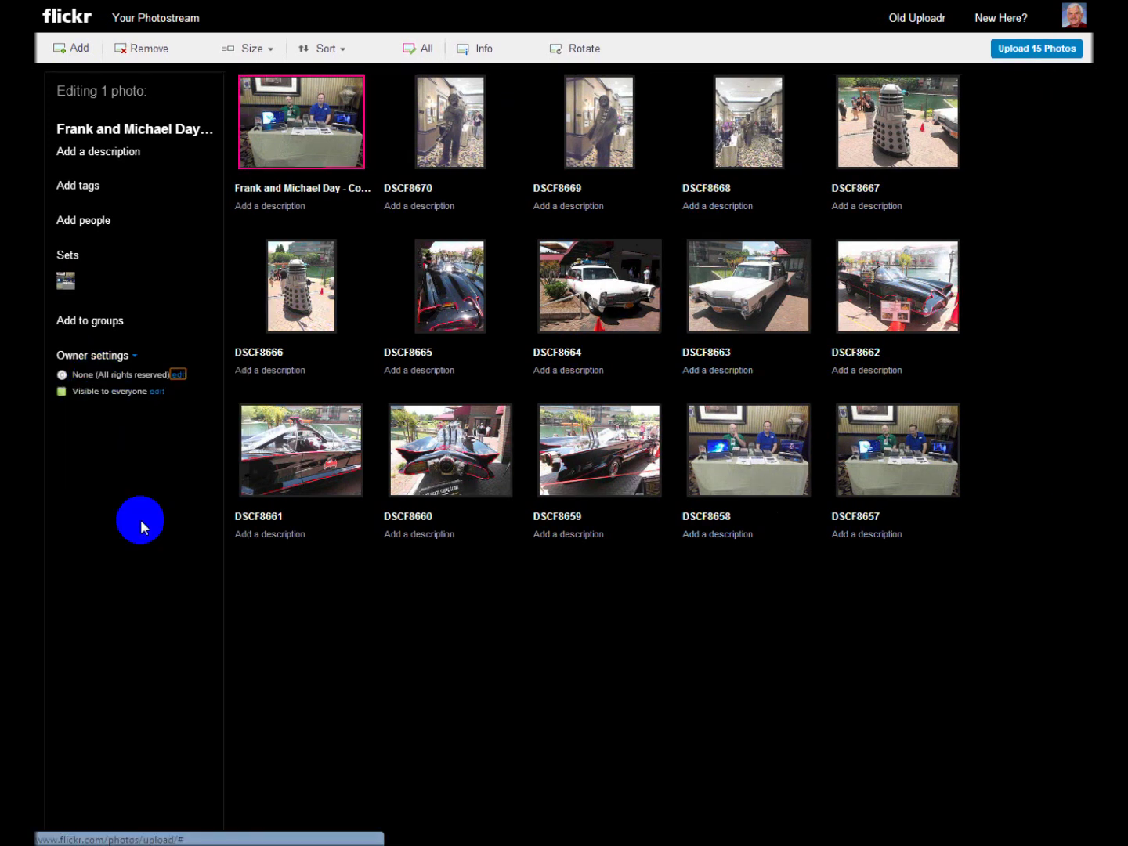
pyautogui.click(95, 391)
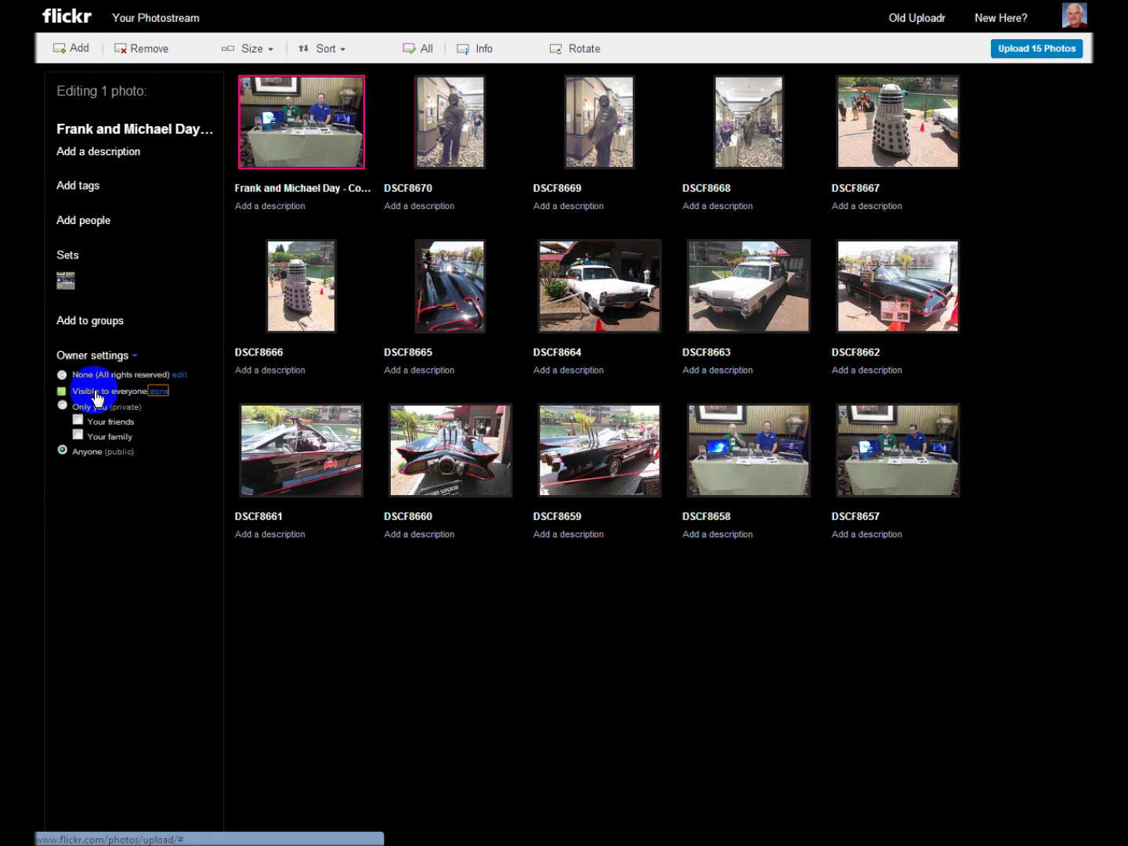
pyautogui.click(78, 435)
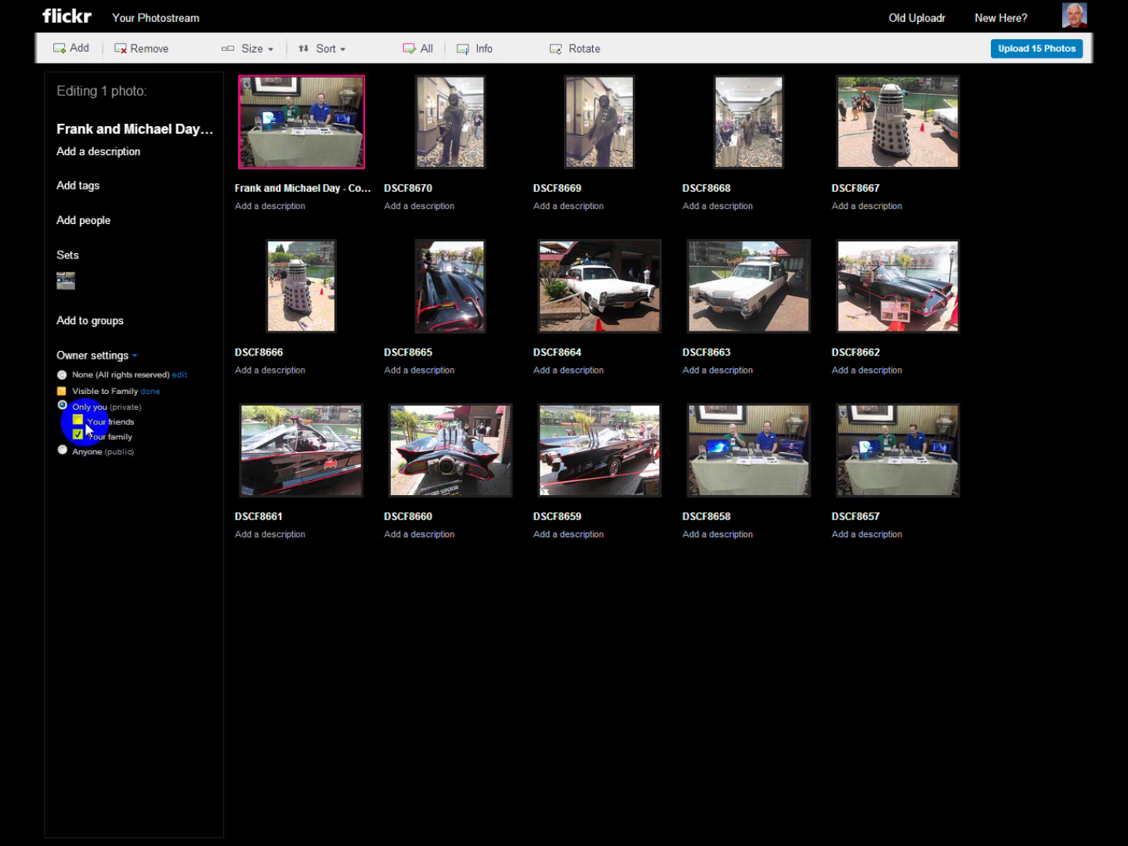
pyautogui.click(79, 420)
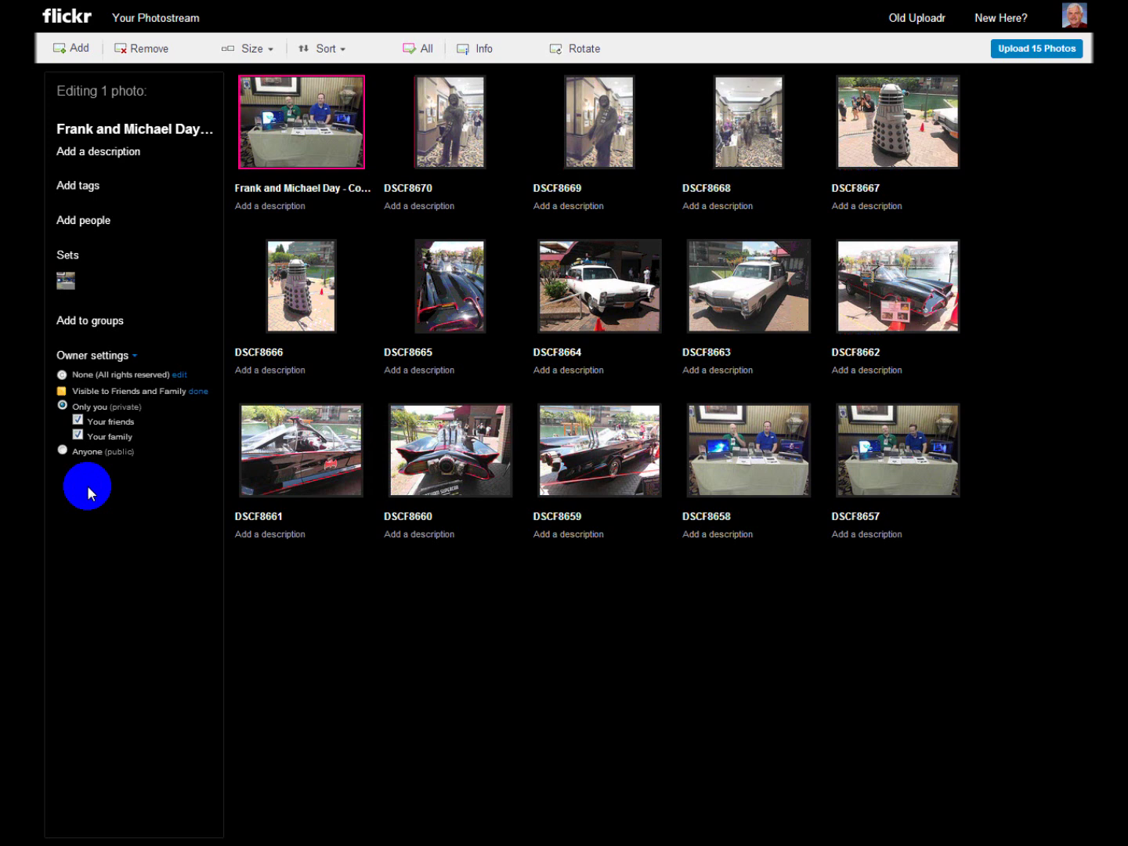
pyautogui.click(77, 437)
pyautogui.click(78, 421)
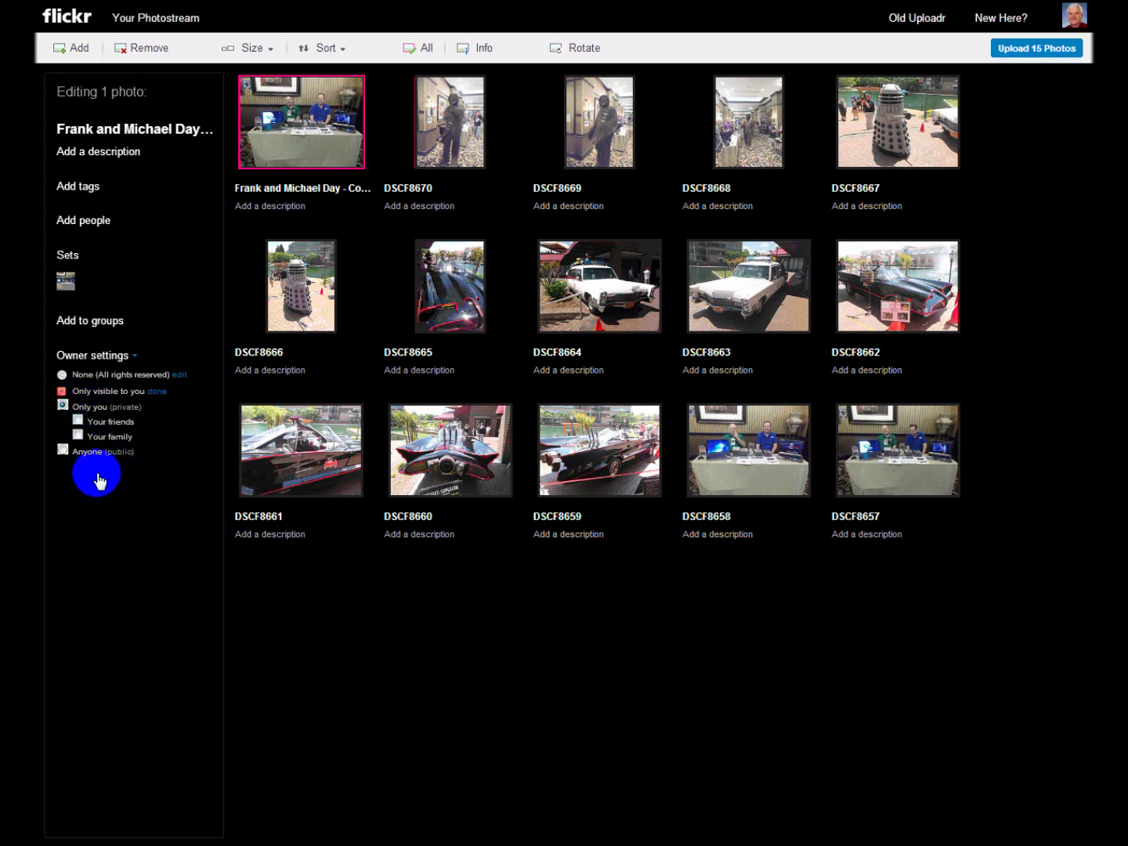
pyautogui.click(75, 451)
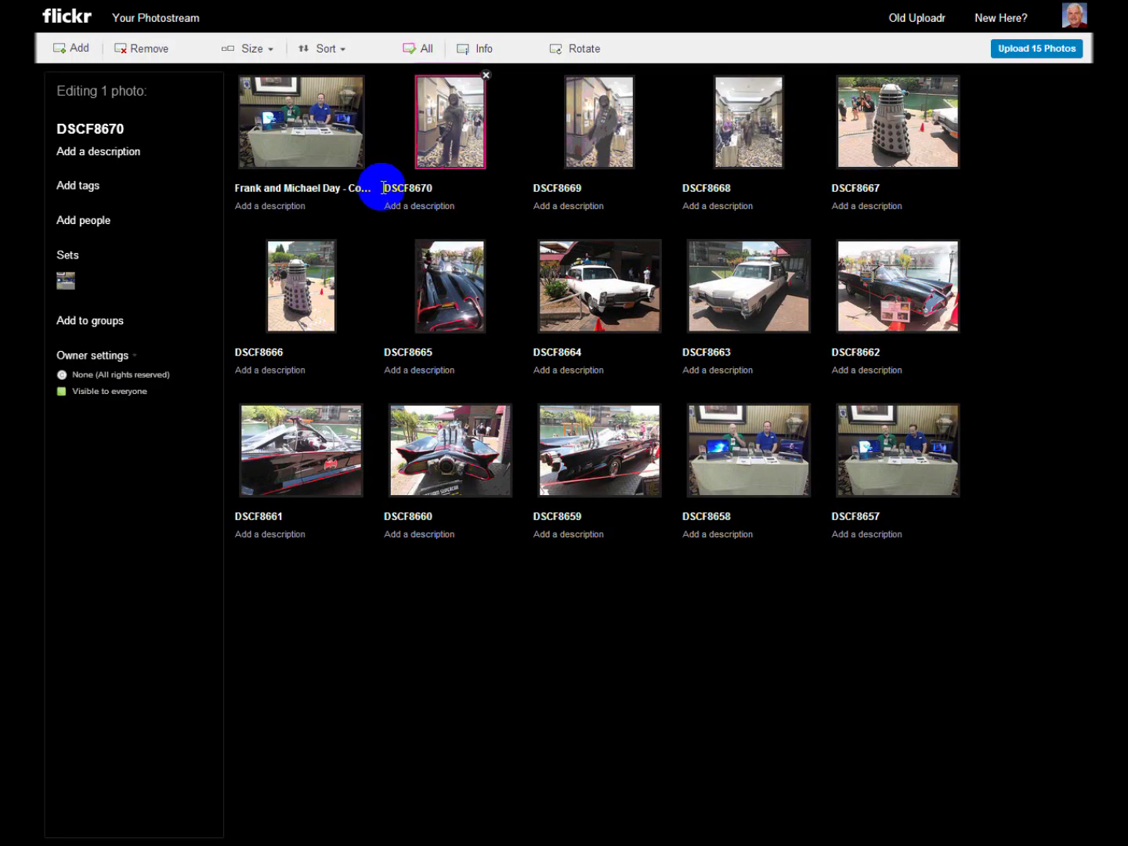
pyautogui.click(386, 188)
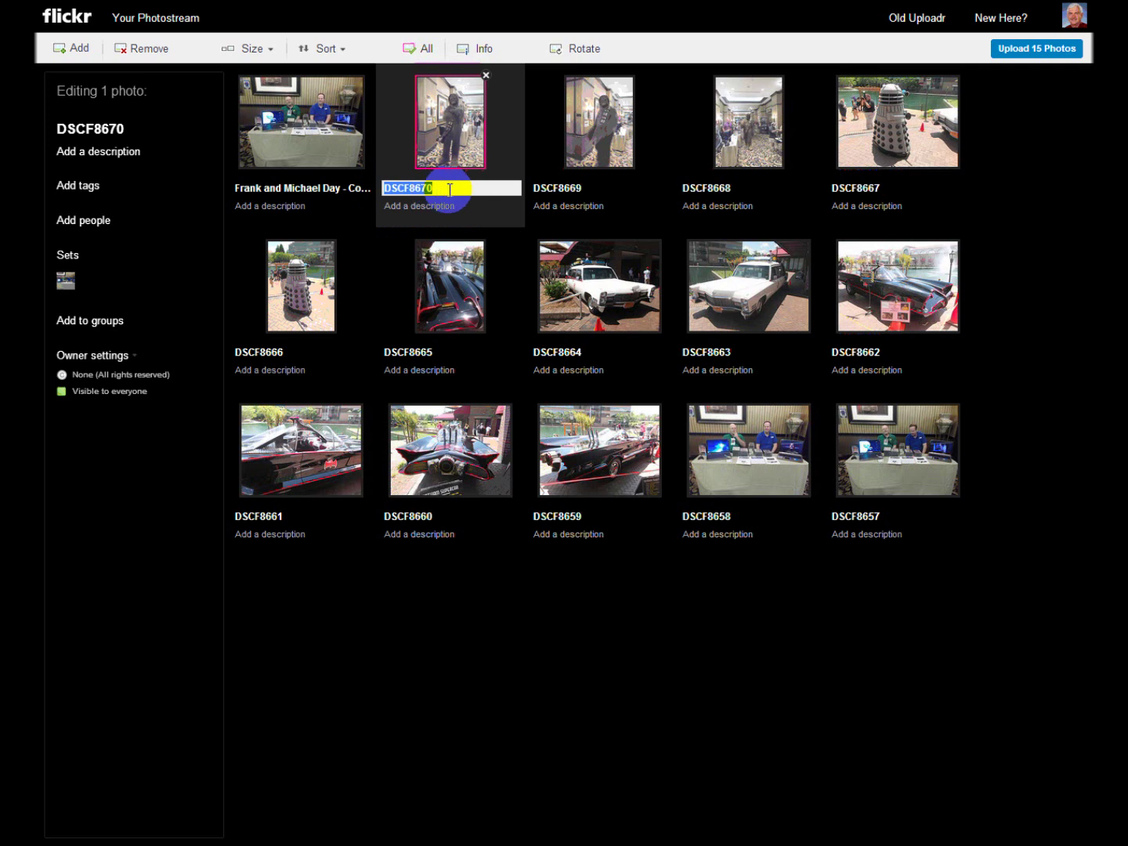
pyautogui.click(430, 681)
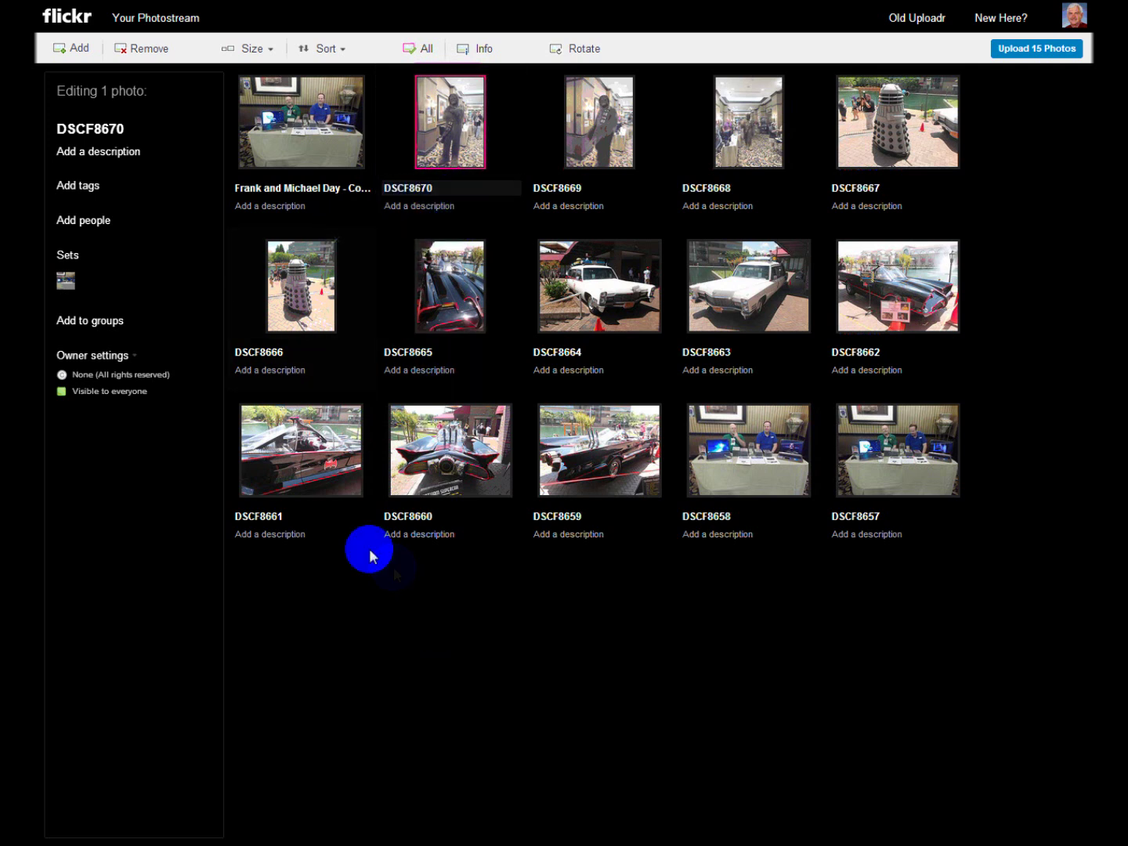
pyautogui.click(274, 188)
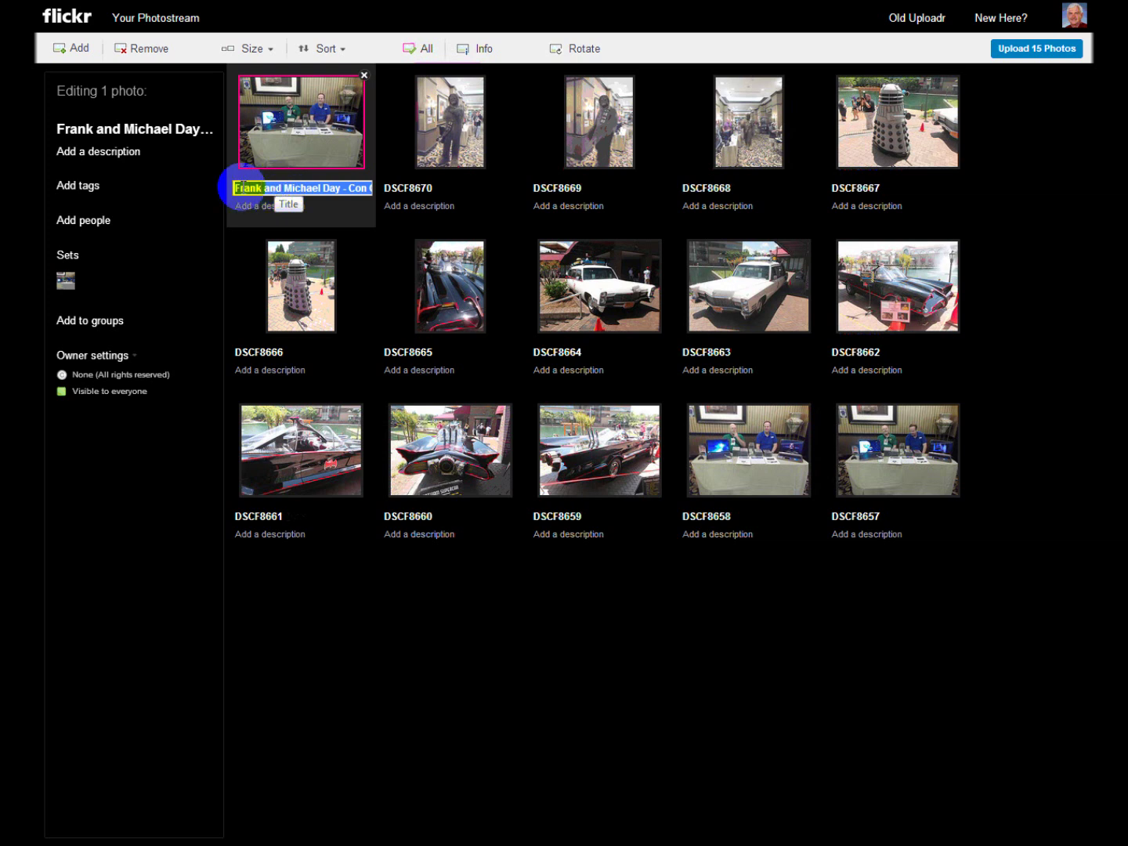
pyautogui.click(424, 683)
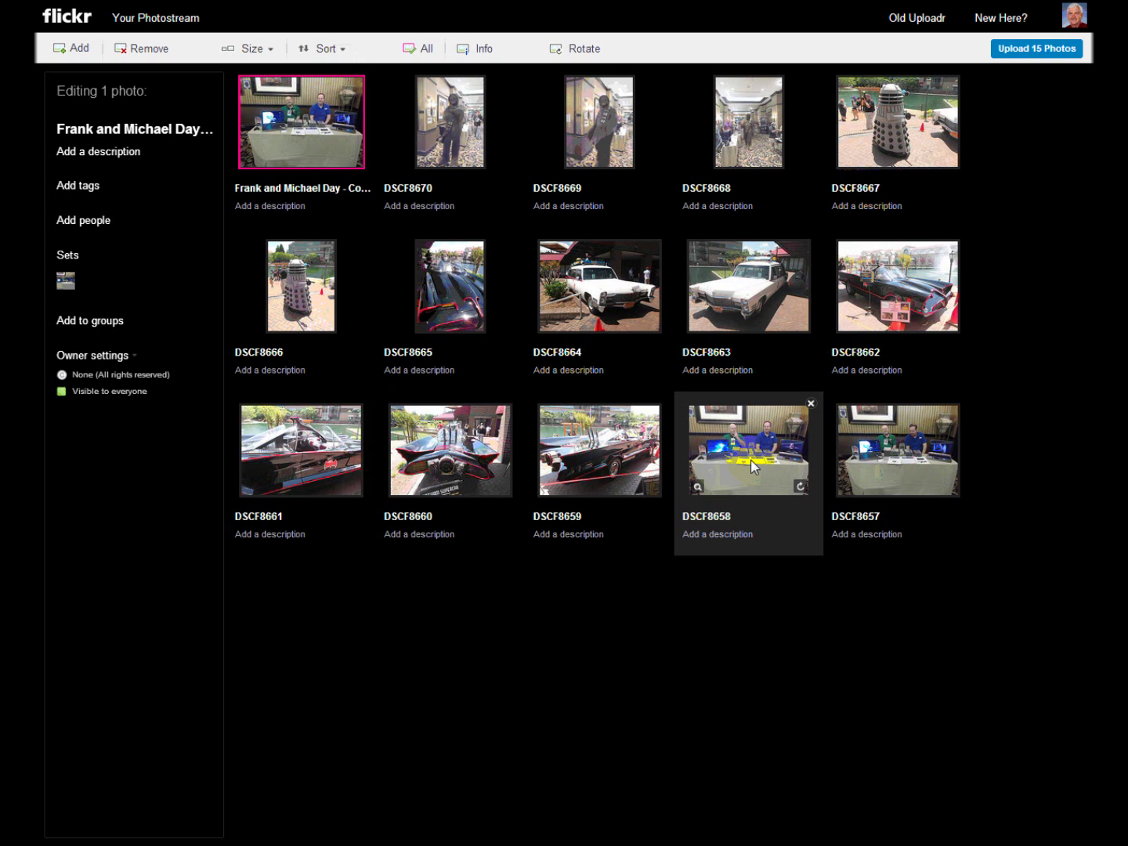
# Switch thumbnails to Small size and select all 15 photos with Ctrl+A
pyautogui.click(270, 54)
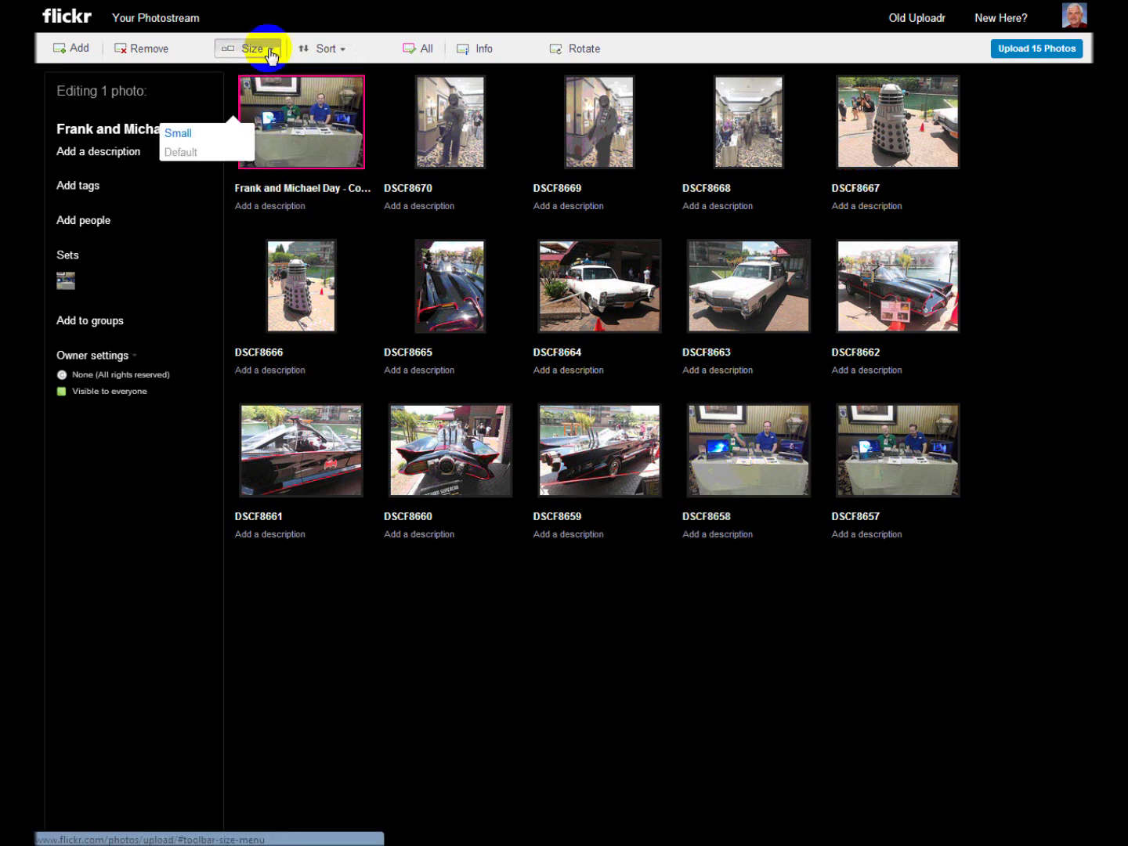
pyautogui.click(238, 137)
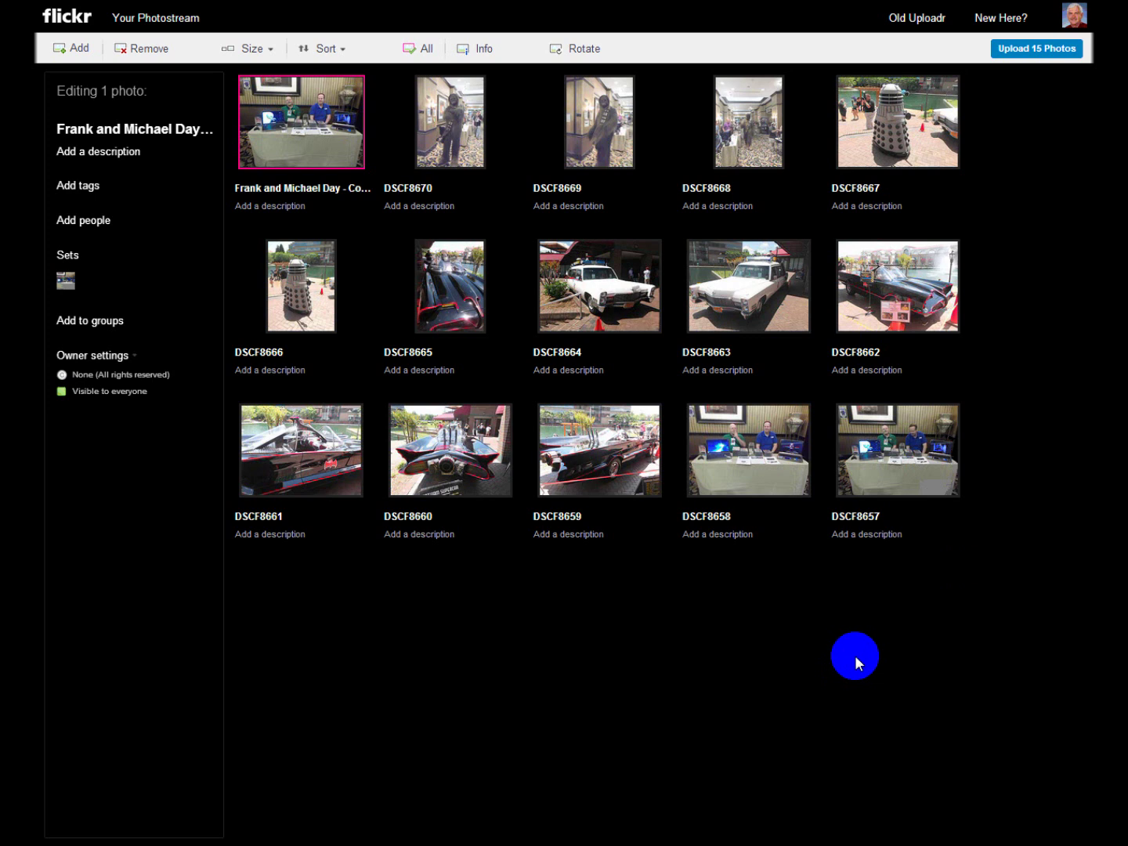
pyautogui.hotkey('ctrl', 'a')
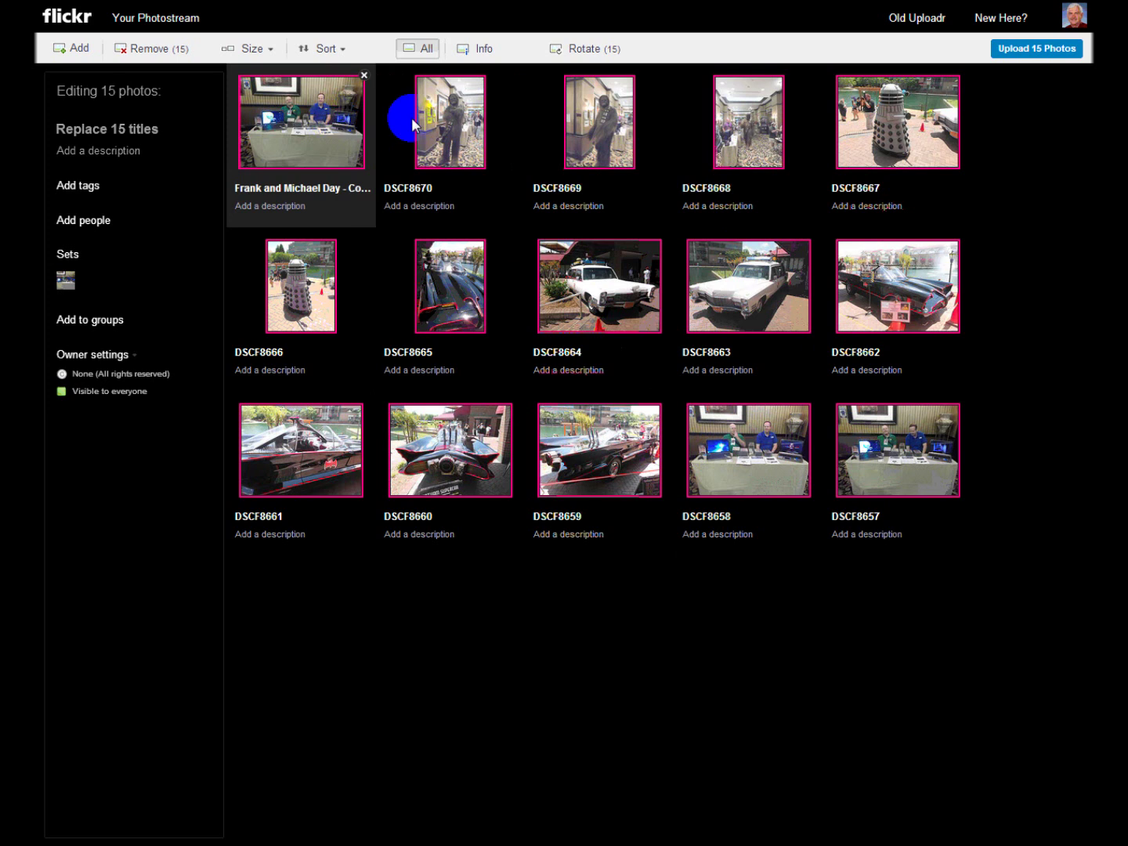
pyautogui.click(939, 490)
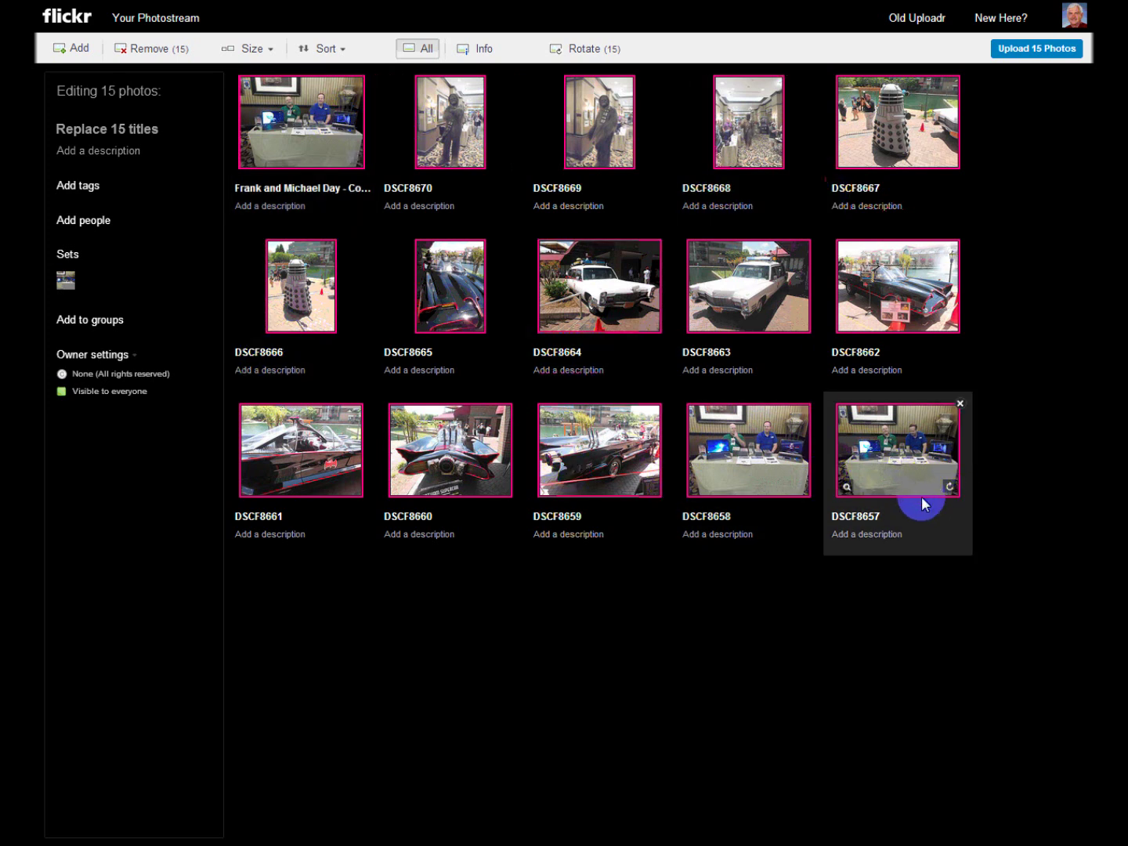
pyautogui.click(869, 623)
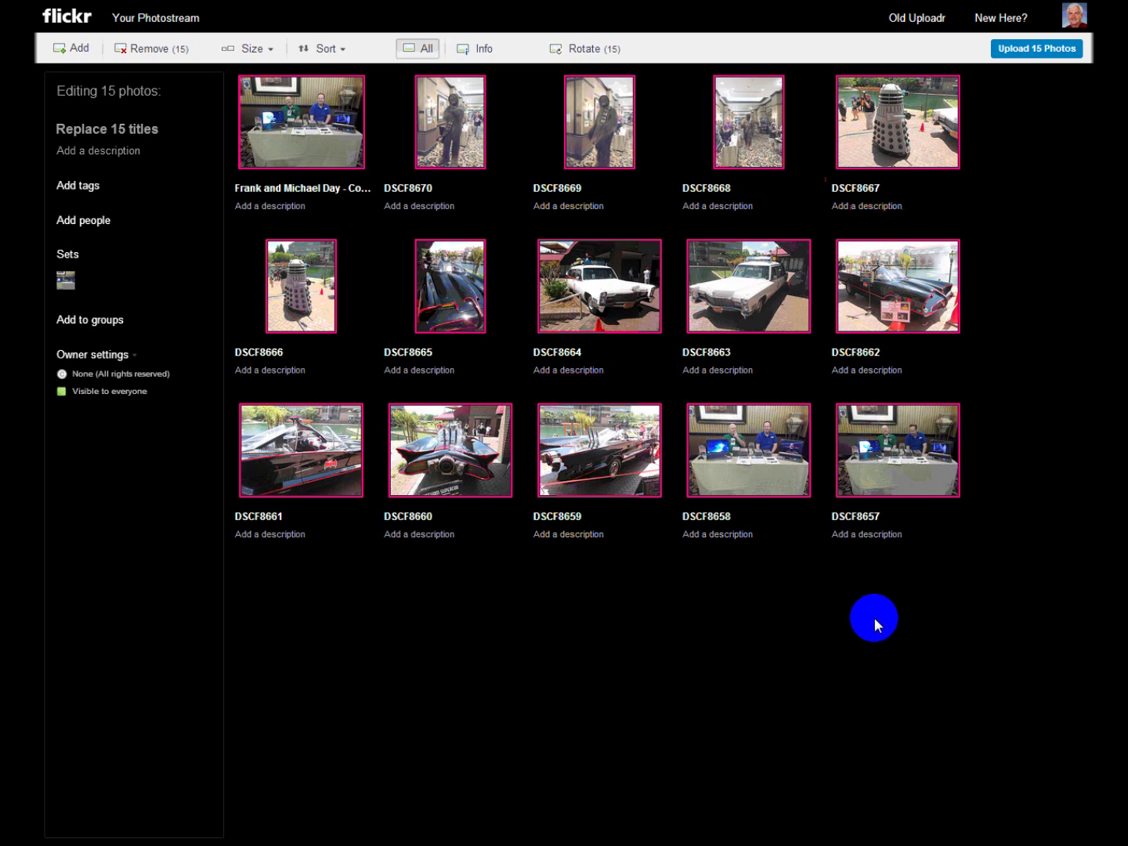
pyautogui.click(1034, 48)
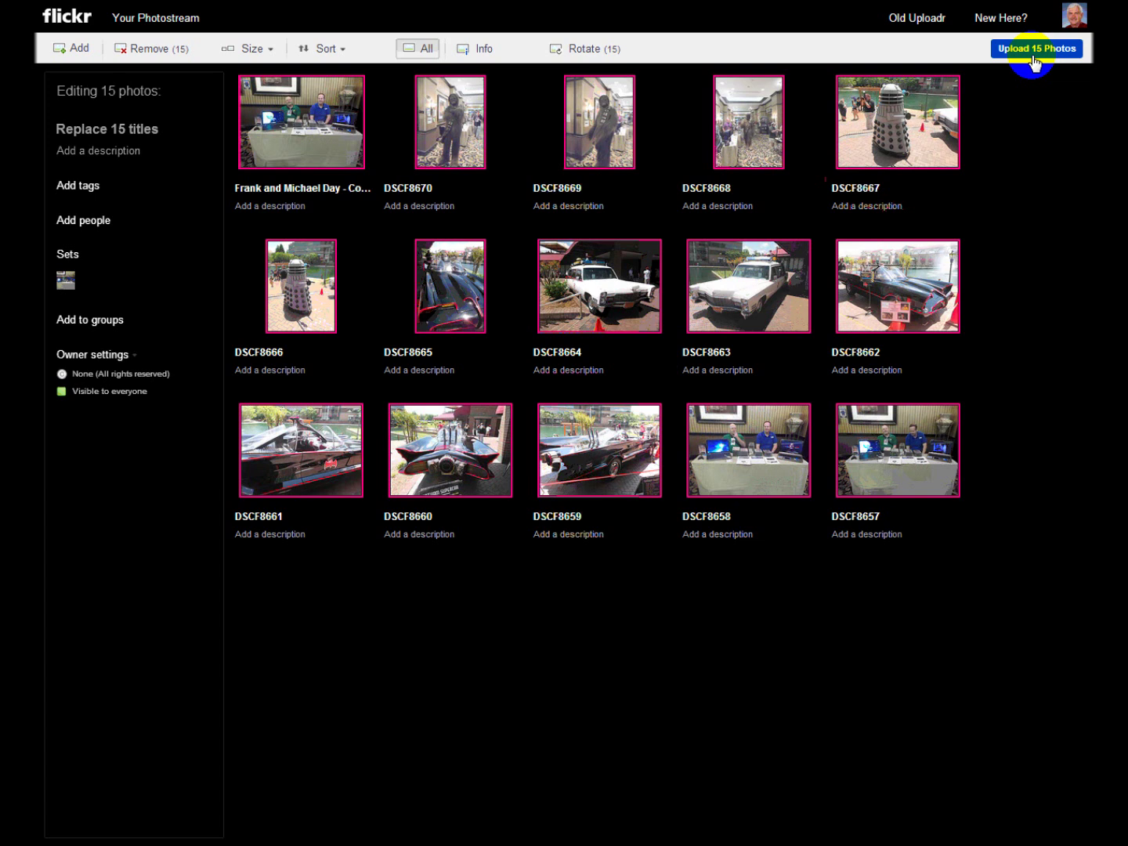
# Publish the photos with 'Upload 15 Photos', then go to the photo sets list
pyautogui.click(1033, 53)
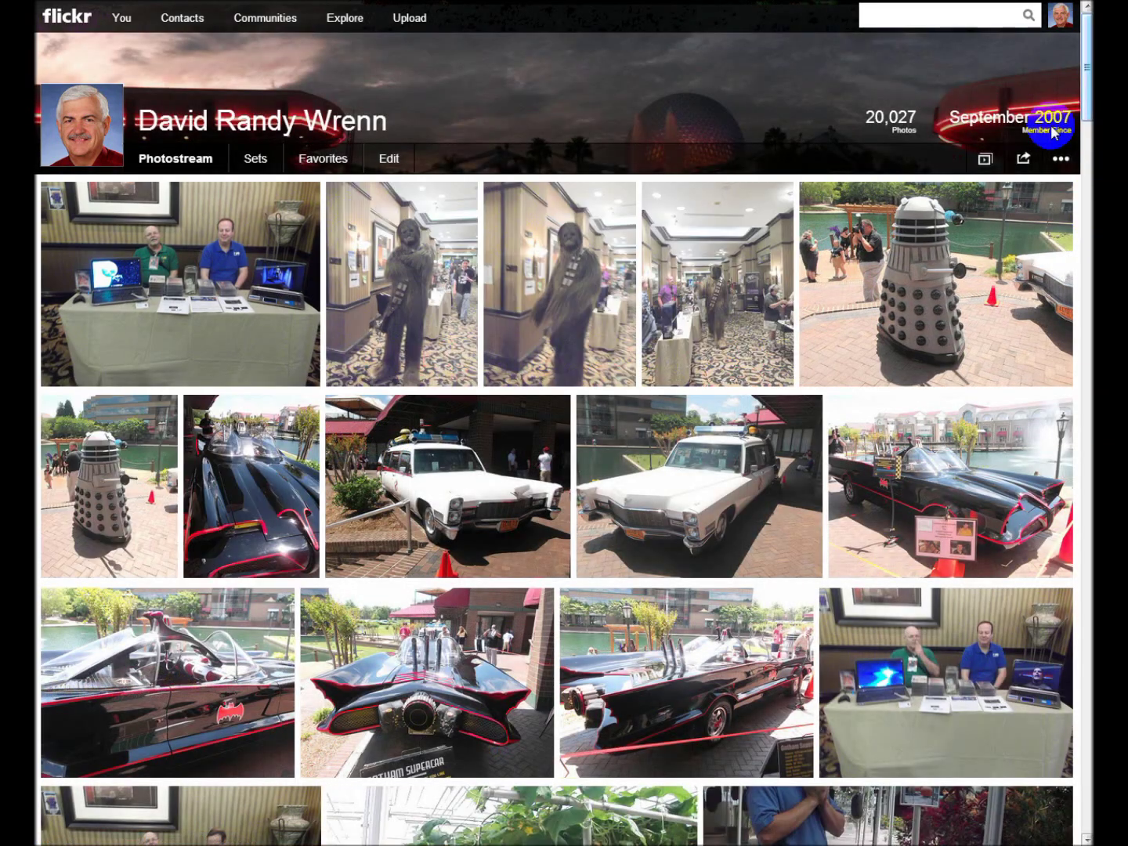
pyautogui.click(252, 159)
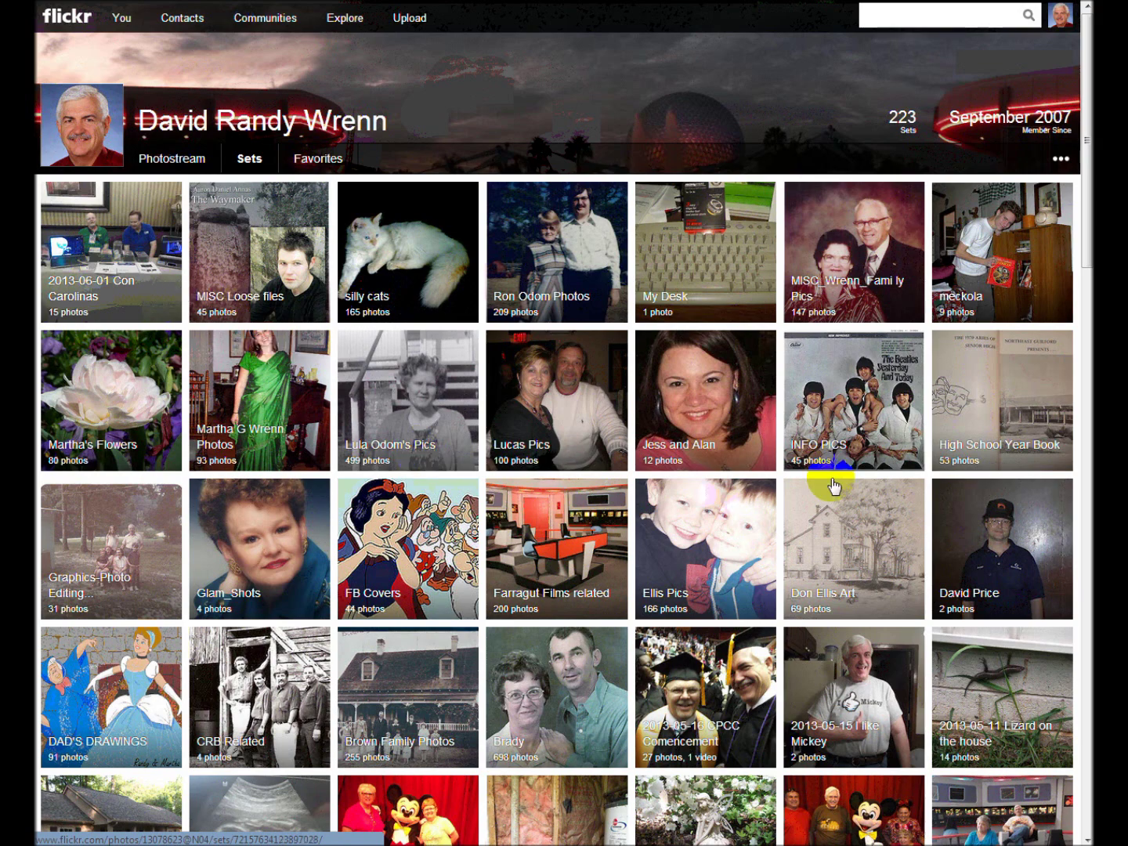
# Scroll down through the 223 sets and back up to the top of the Sets page
pyautogui.moveTo(1089, 158); pyautogui.dragTo(1079, 383)
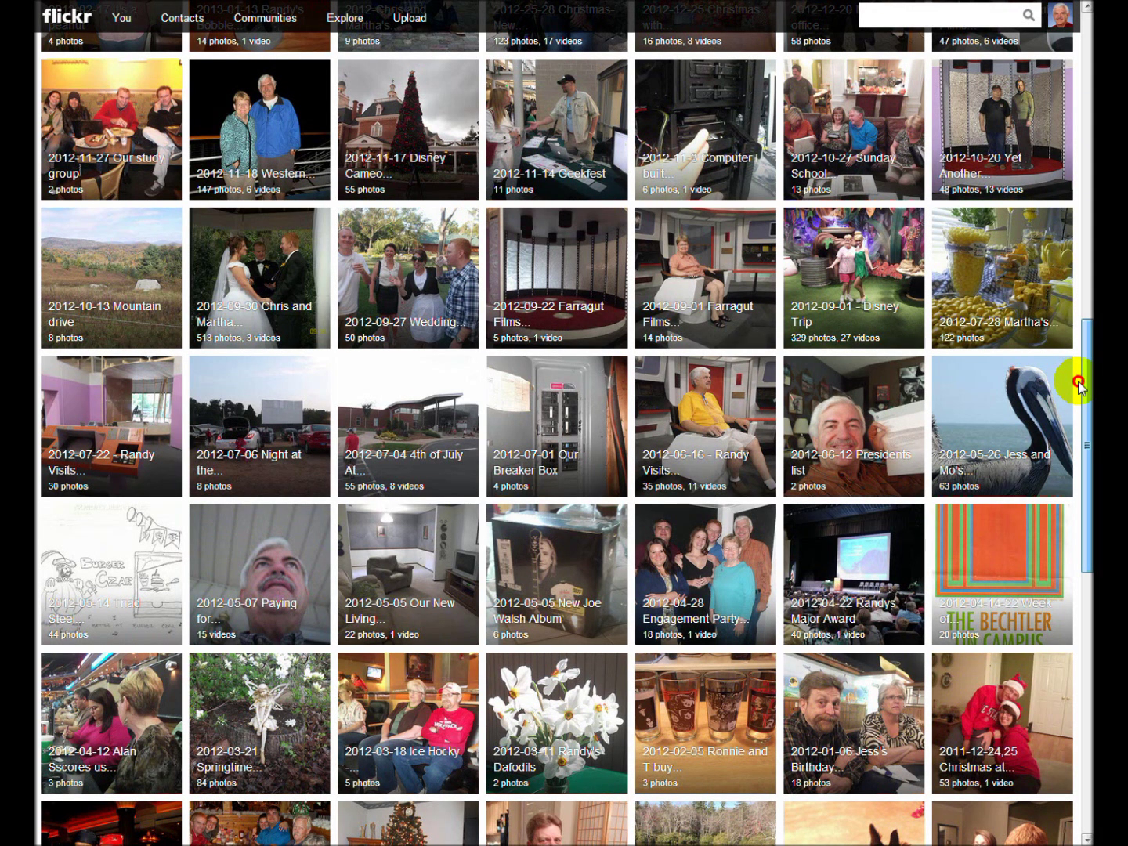
pyautogui.moveTo(1080, 385); pyautogui.dragTo(1081, 73)
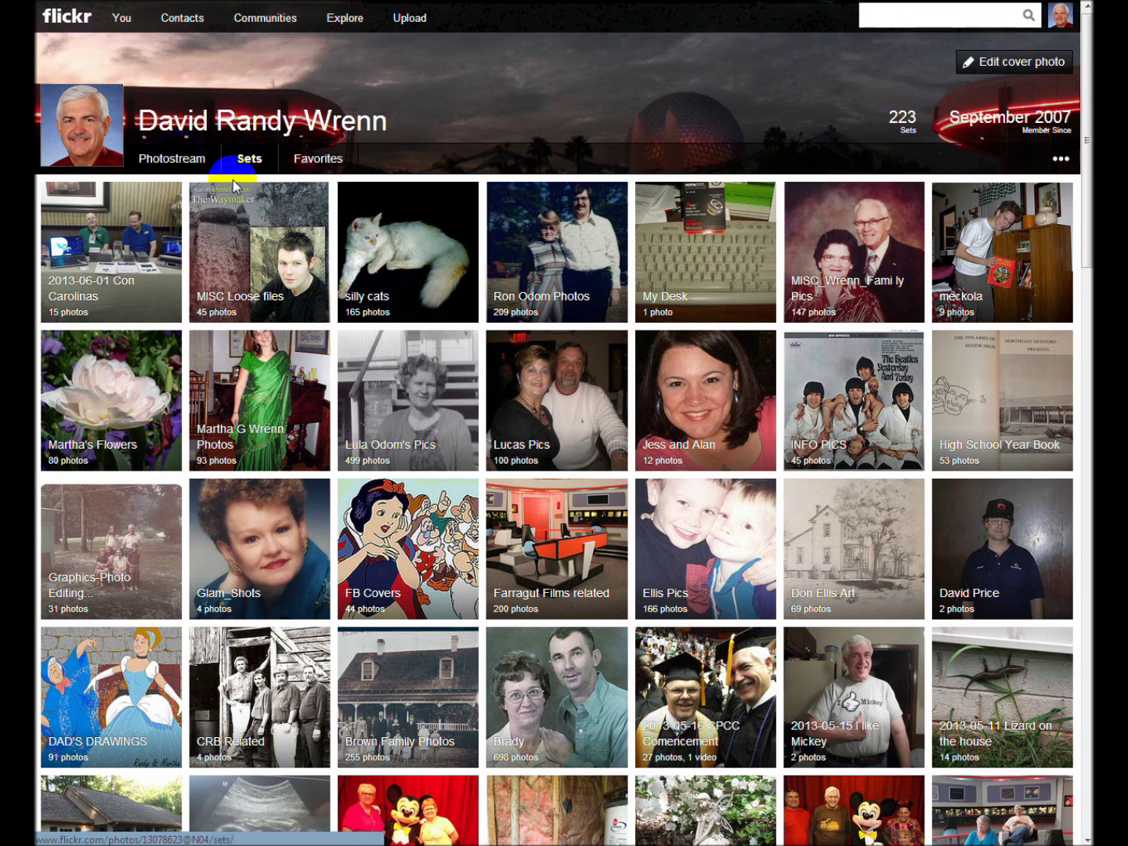